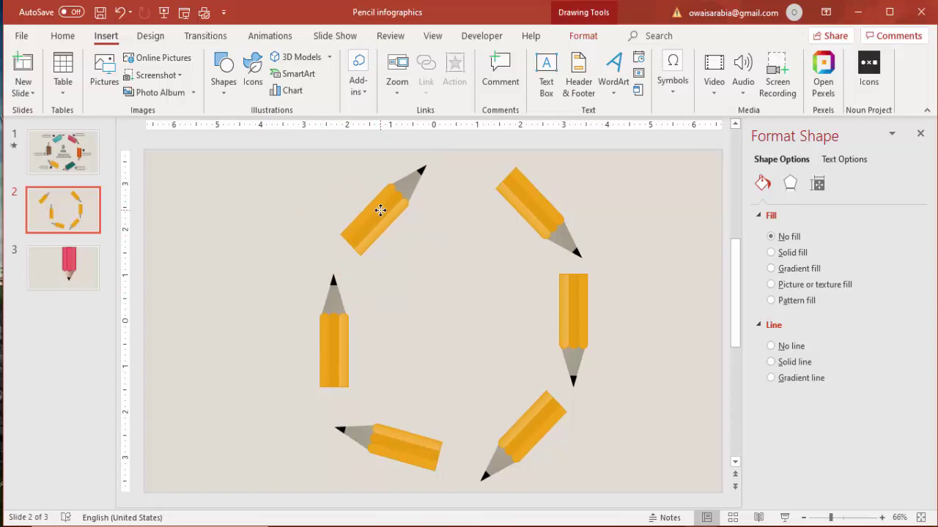
Rotate the upper-left pencil clockwise to a flatter angle and shift it slightly to the right.
left_click(379, 210)
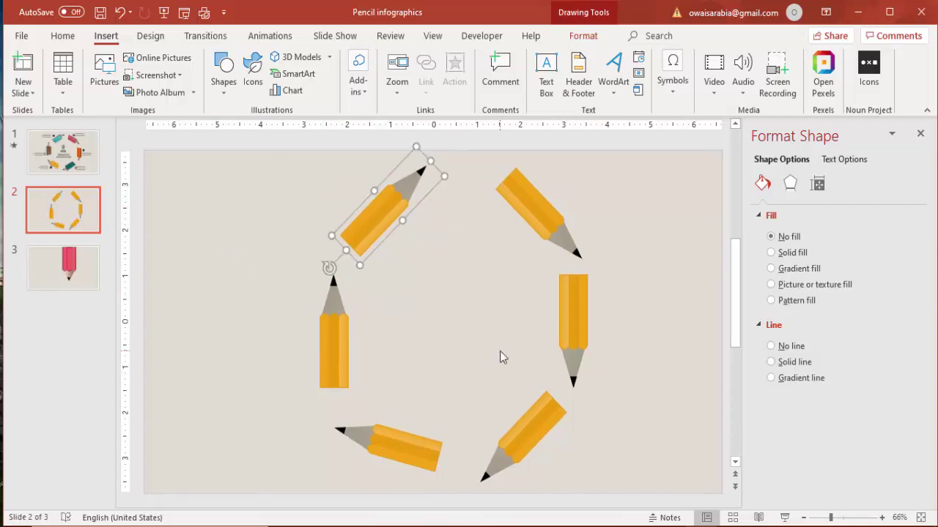
key("alt+Right")
left_click_drag(375, 214, 394, 212)
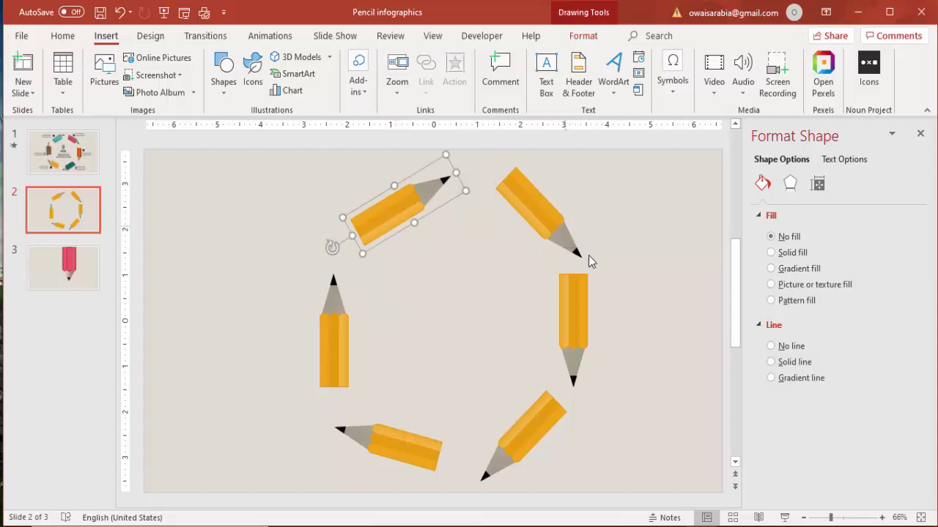
left_click(611, 296)
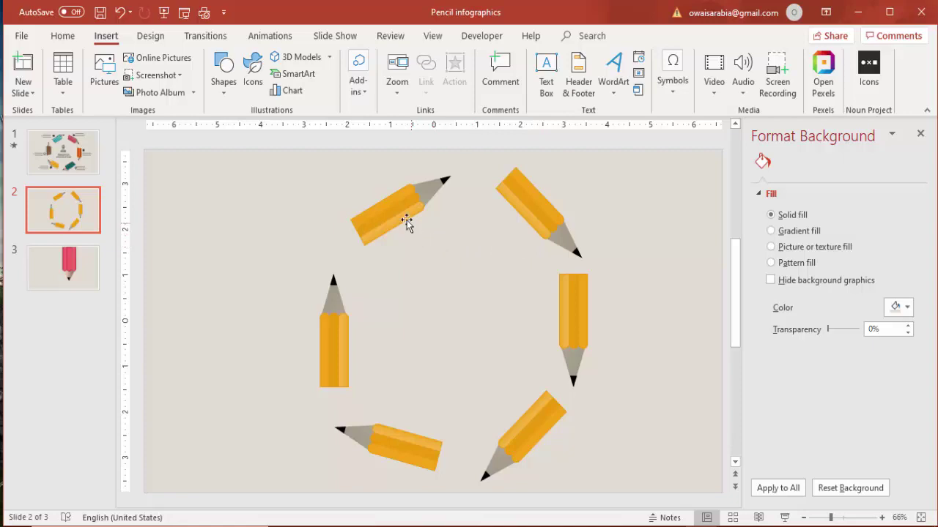
Adjust the positions of all six pencils slightly to even out the ring.
left_click_drag(404, 217, 395, 213)
left_click_drag(341, 359, 339, 359)
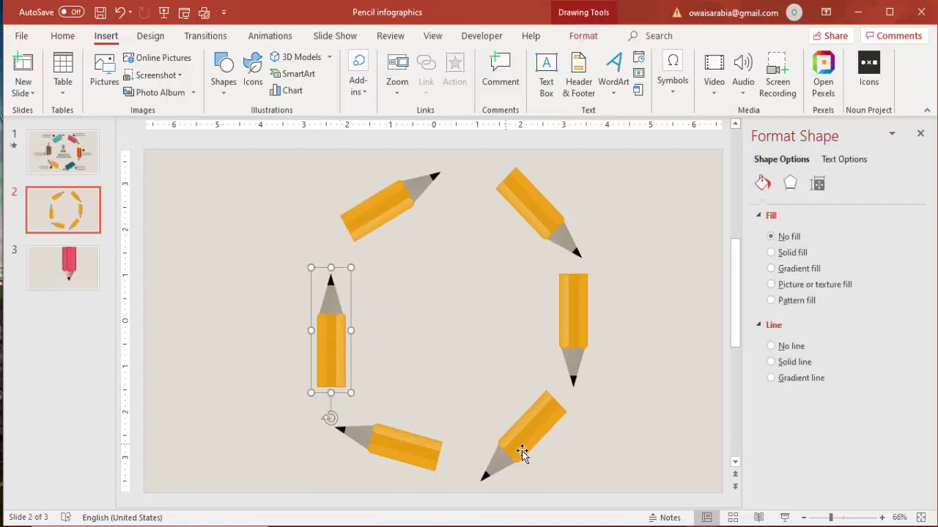
left_click_drag(419, 450, 408, 452)
left_click_drag(533, 443, 536, 452)
left_click_drag(580, 310, 589, 315)
left_click_drag(548, 214, 540, 210)
left_click_drag(389, 203, 383, 203)
left_click(645, 289)
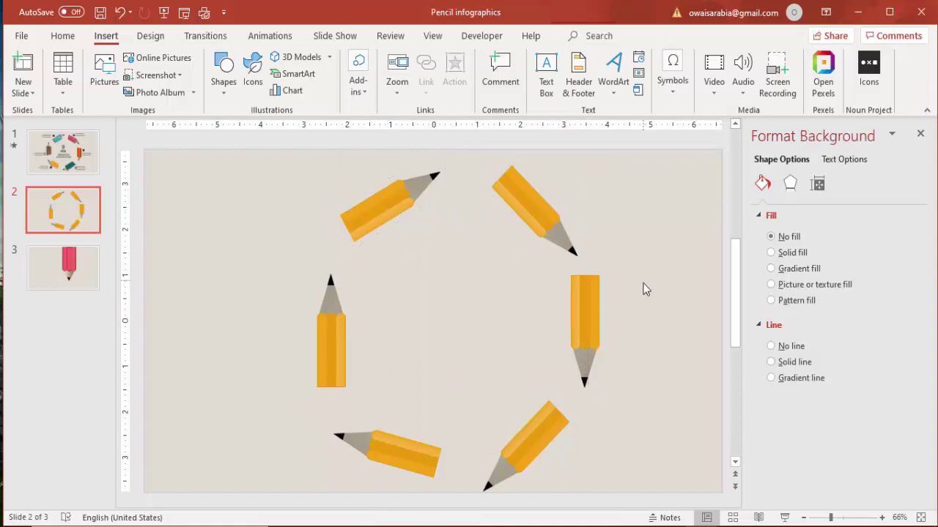
Fill the right strip of the right-hand vertical pencil's body with standard light blue.
left_click(595, 292)
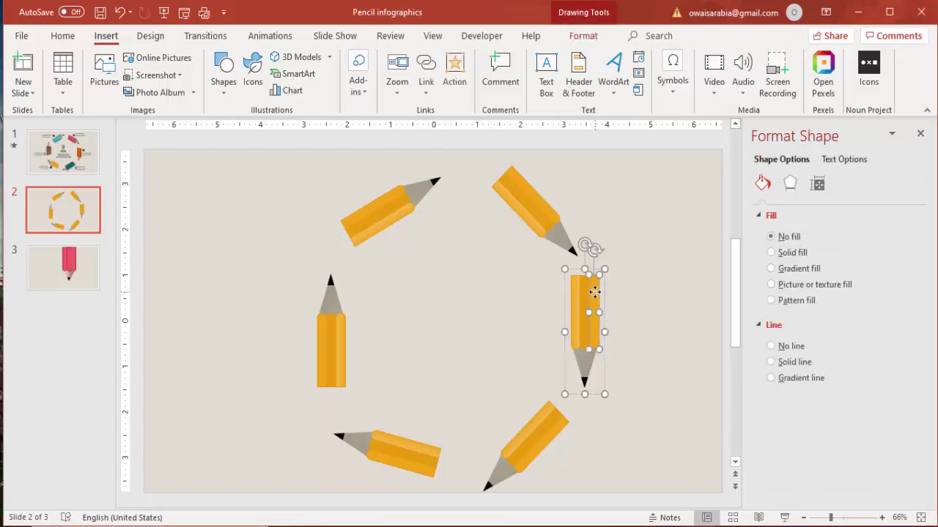
left_click(900, 342)
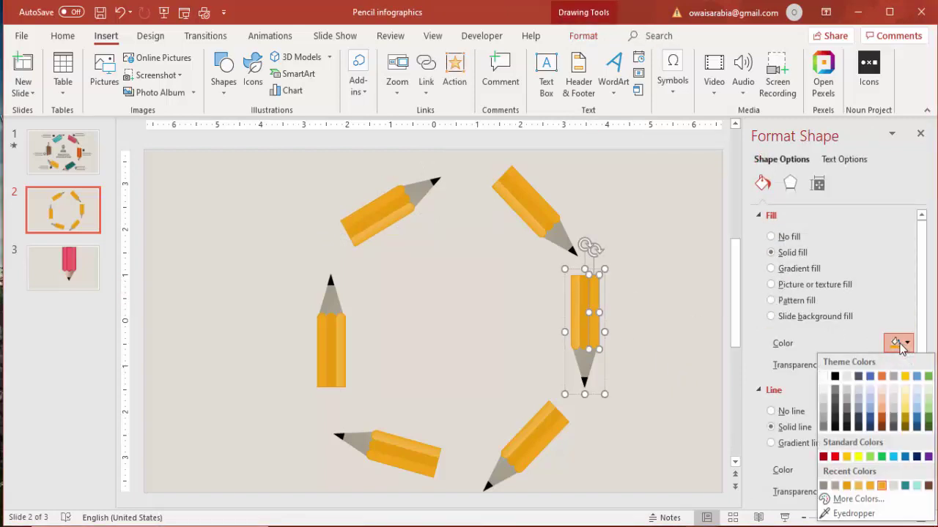
left_click(892, 457)
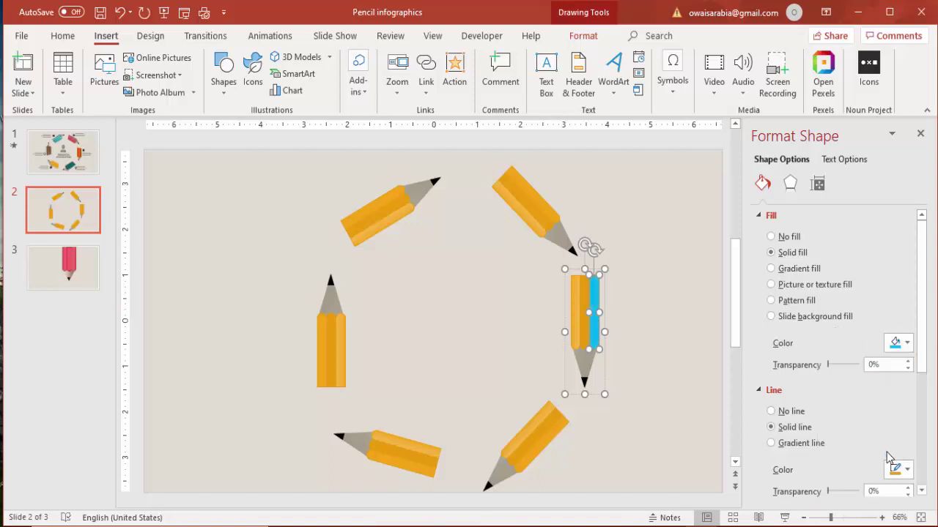
Recolor the gradient on the same pencil's left strip to run from standard blue to light blue.
left_click(584, 300)
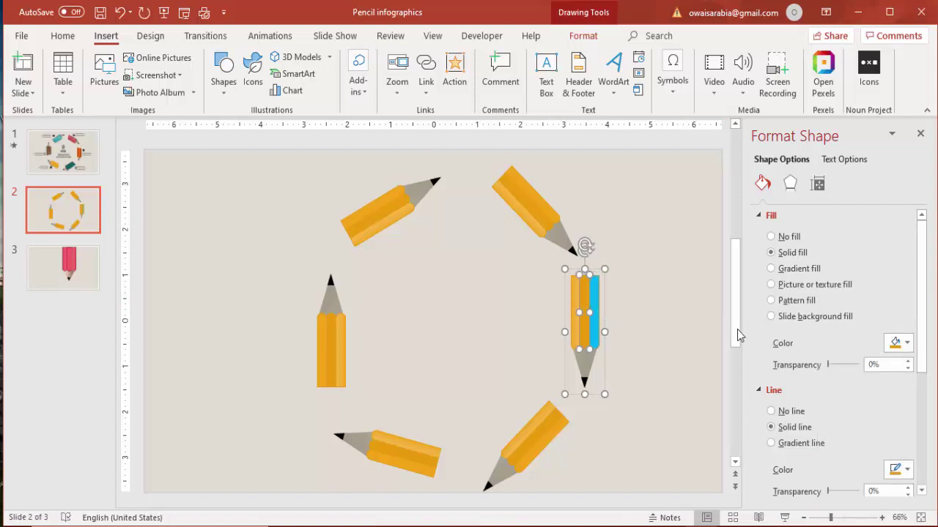
left_click(575, 300)
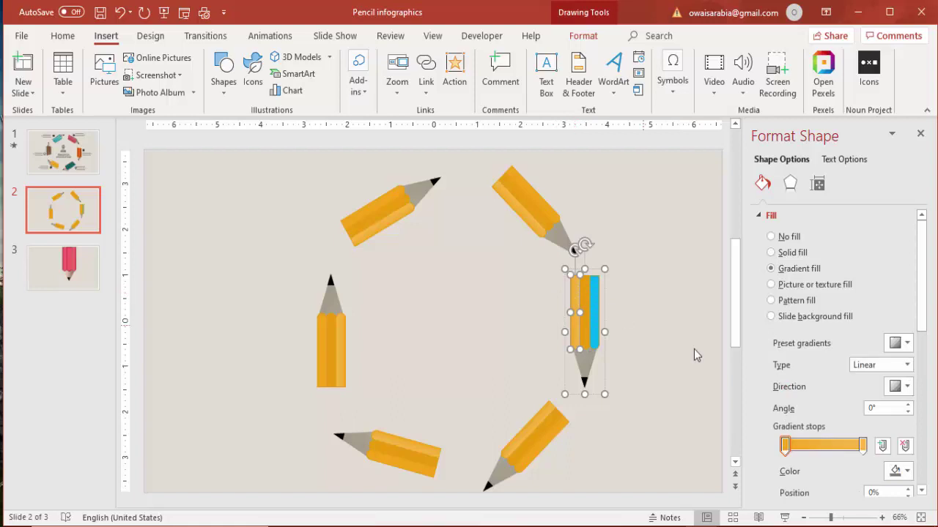
left_click(899, 471)
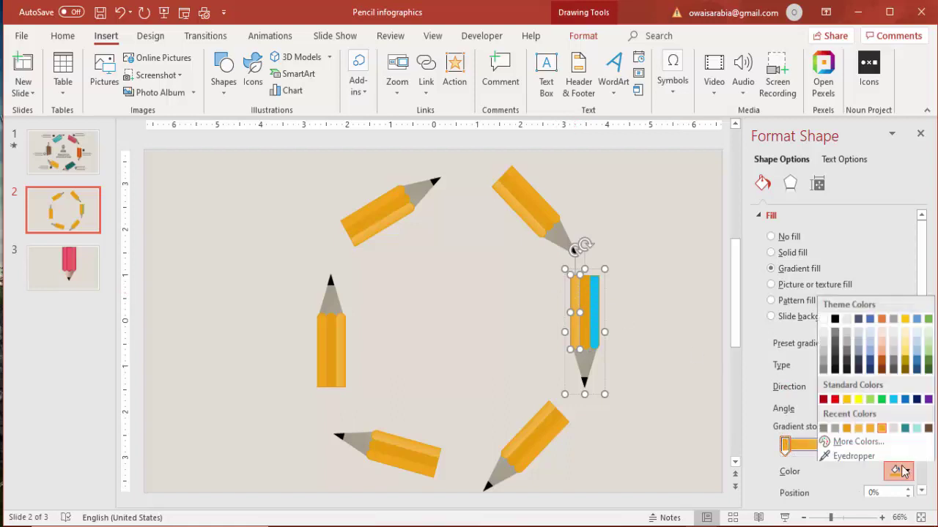
left_click(905, 396)
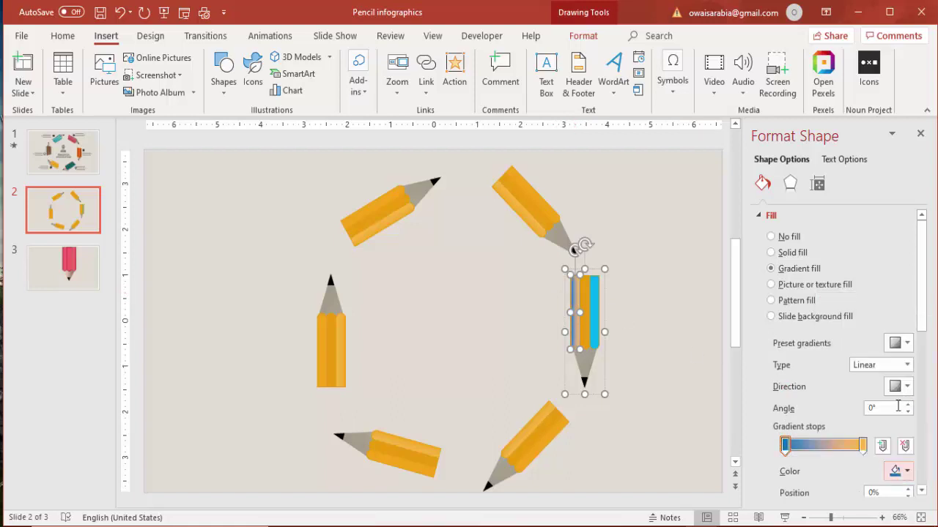
left_click(865, 444)
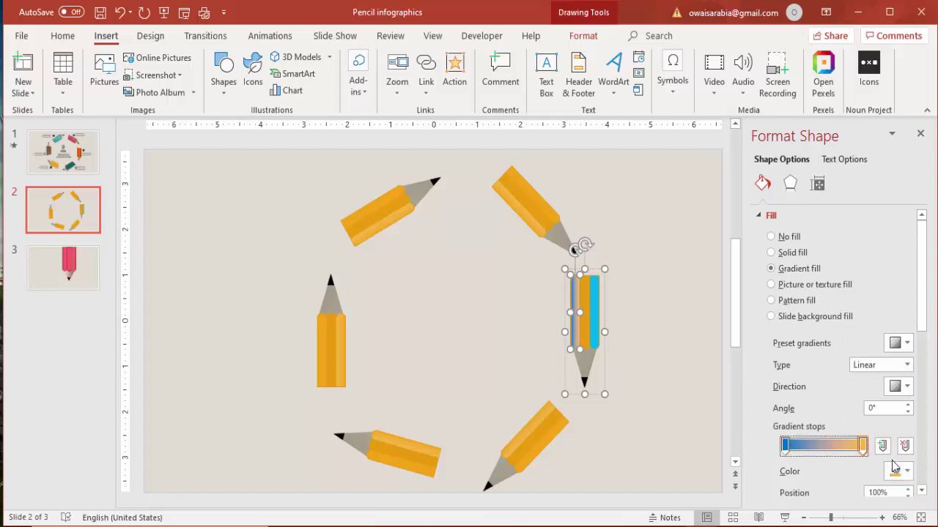
left_click(900, 471)
left_click(893, 397)
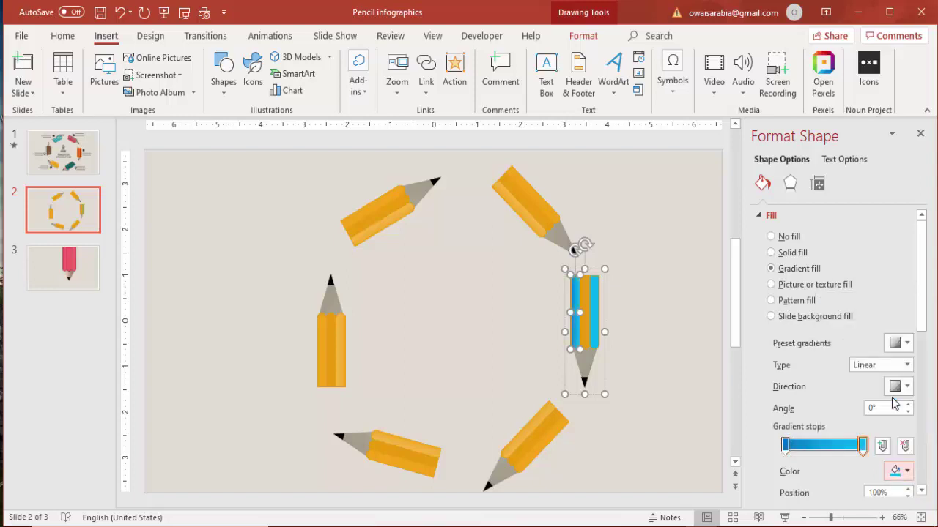
Fill the middle strip of the same pencil's body with standard light blue.
left_click(584, 296)
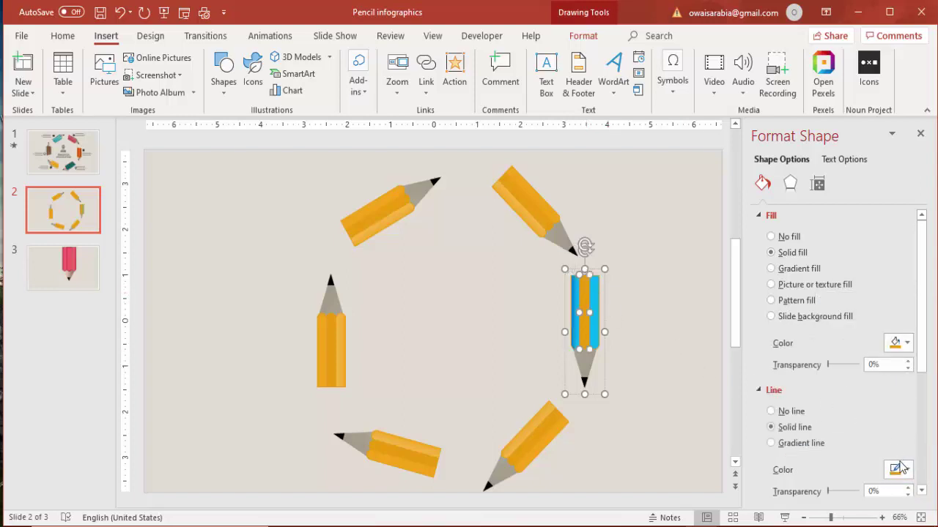
left_click(901, 343)
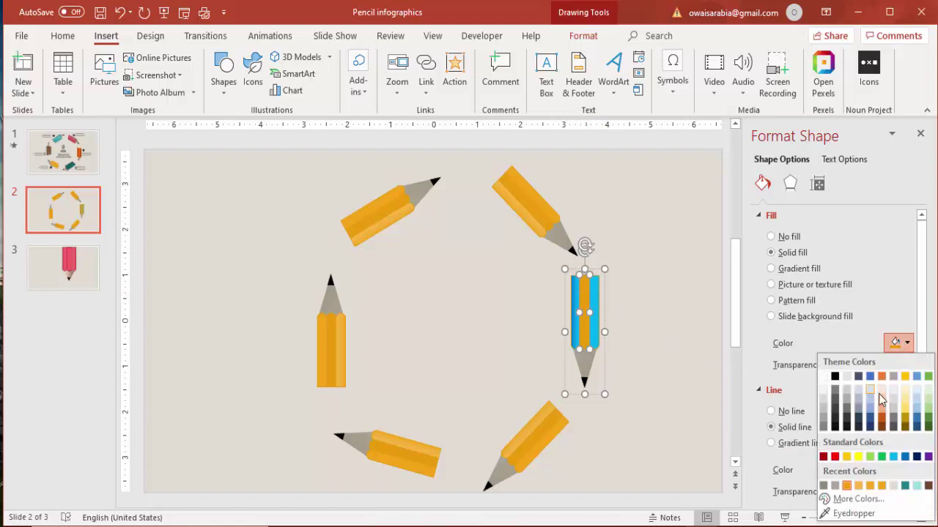
left_click(894, 456)
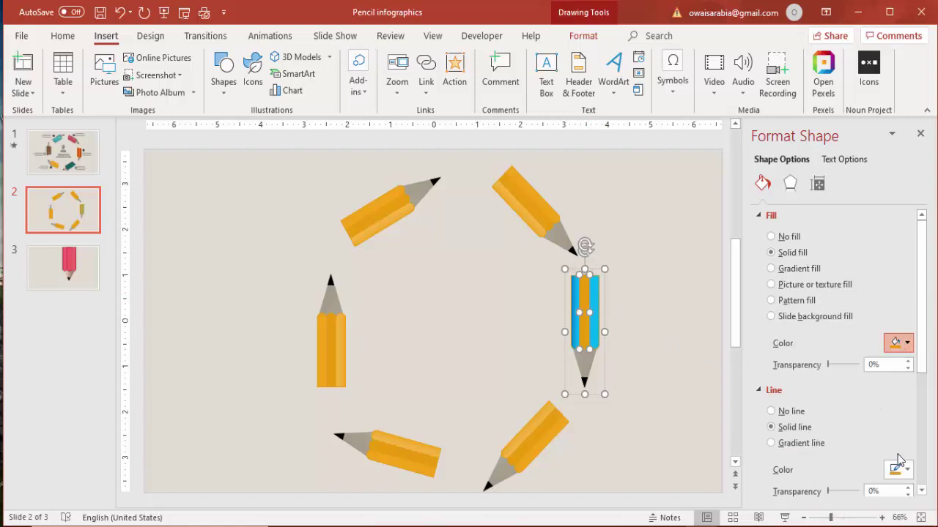
left_click(654, 332)
Set the outline of all three body strips of the light blue pencil to standard blue.
left_click(595, 291)
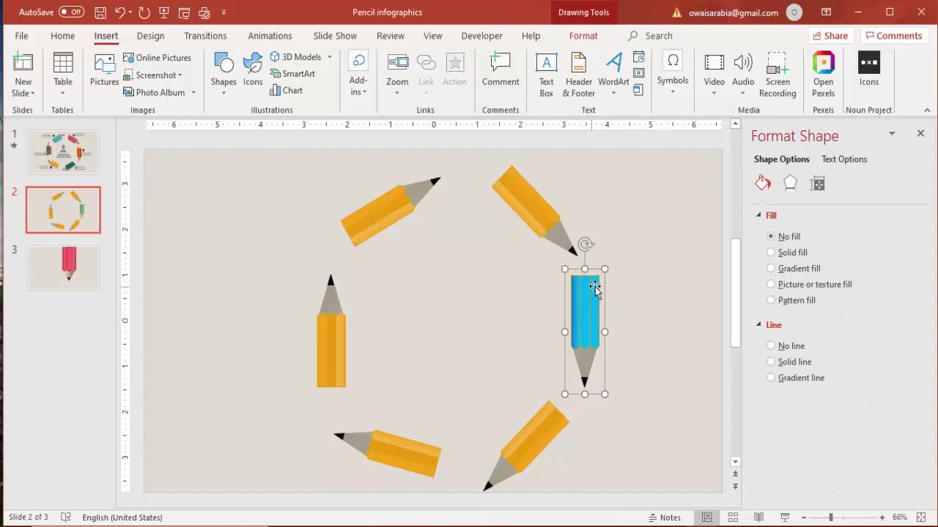
left_click(582, 289)
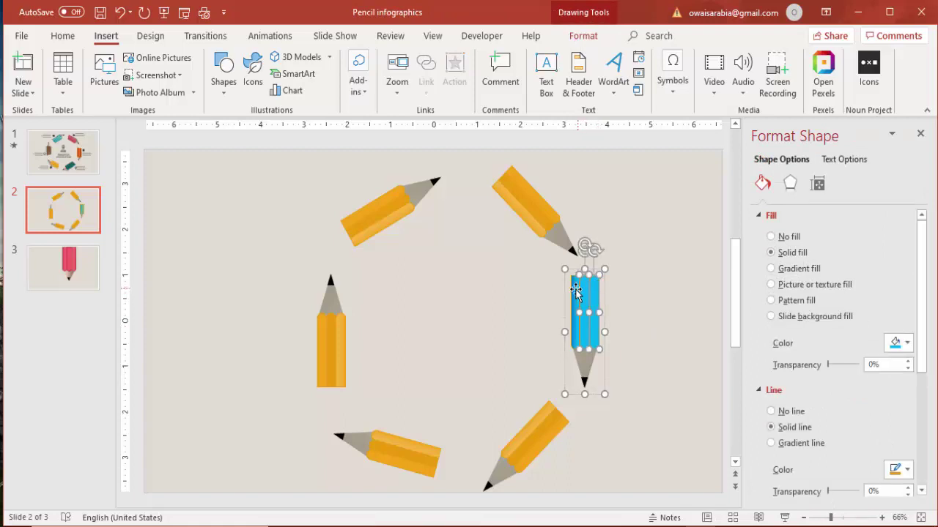
left_click(575, 289, "shift")
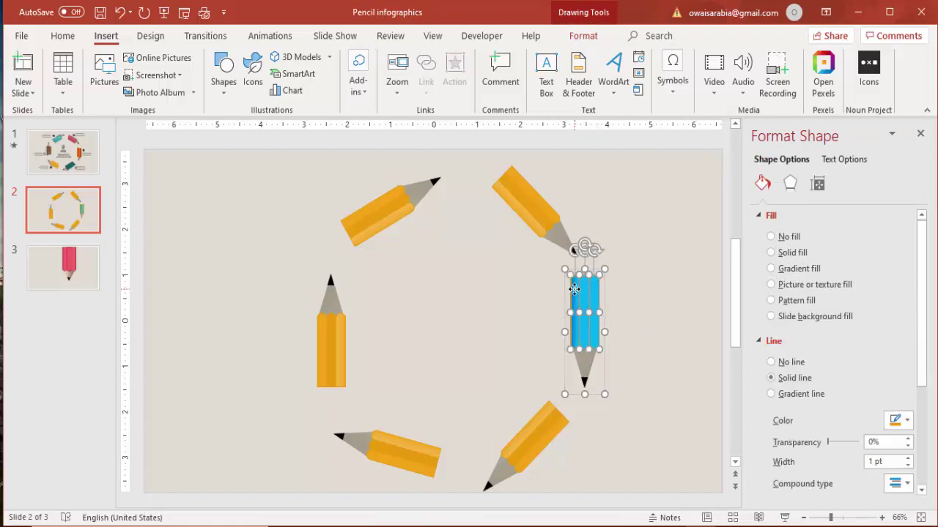
left_click(906, 421)
left_click(906, 348)
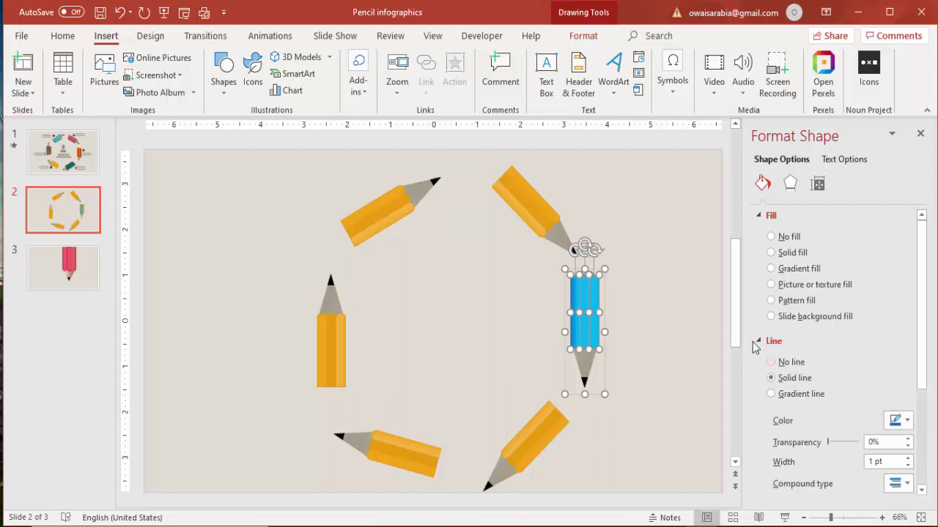
left_click(659, 326)
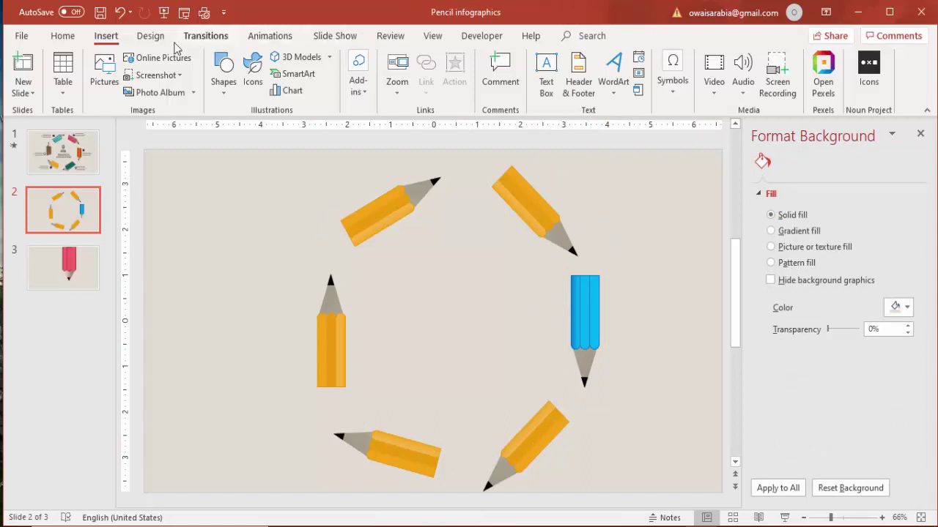
Draw a narrow upright rectangle about 1.08" high and 0.33" wide beside the upper-right pencil.
left_click(227, 82)
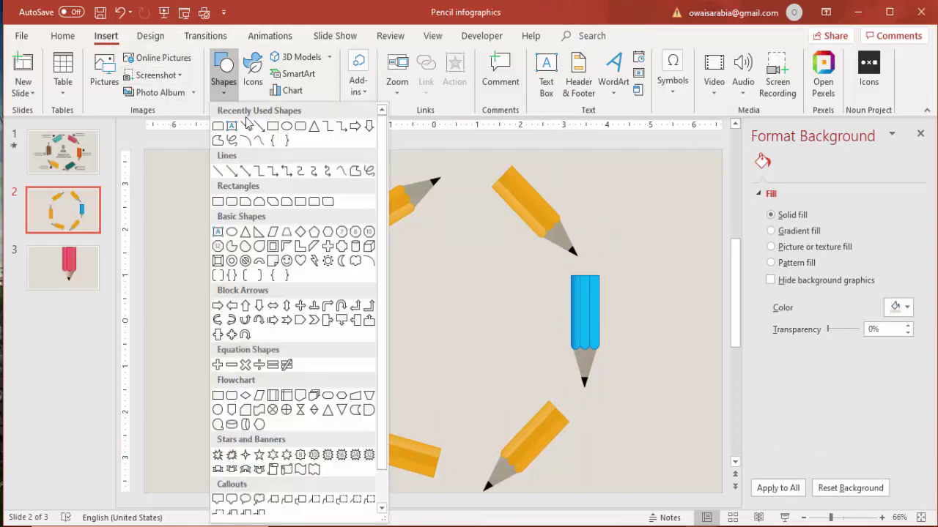
left_click(273, 128)
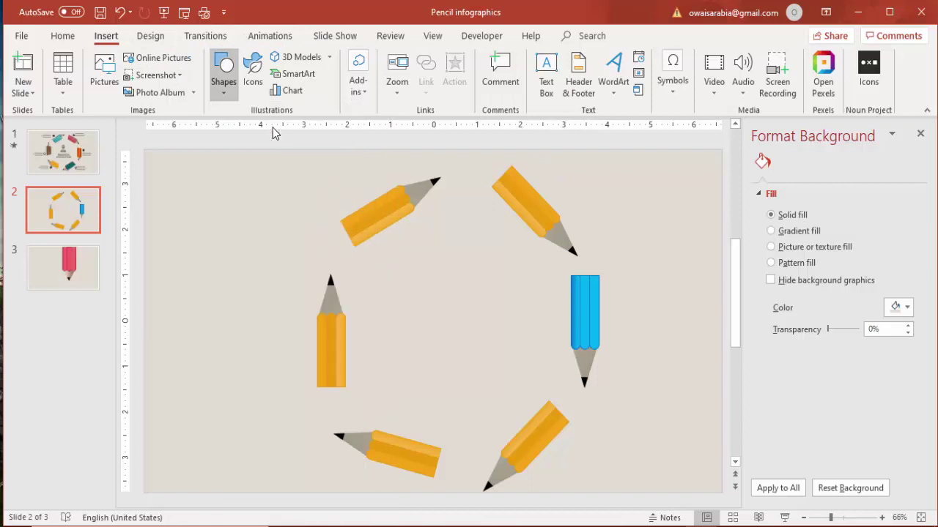
left_click_drag(471, 225, 487, 250)
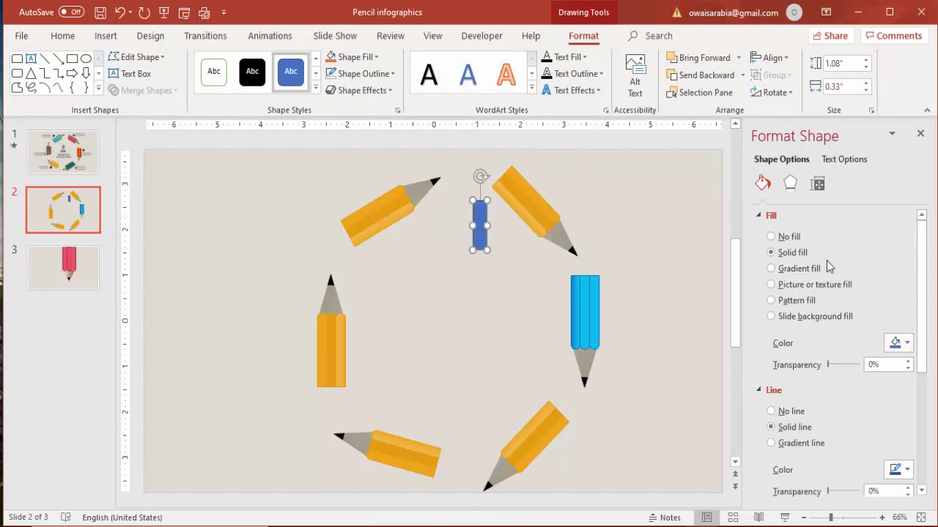
Fill the rectangle with the slide background color sampled by eyedropper and move it to the upper-right pencil's blunt end.
left_click(900, 343)
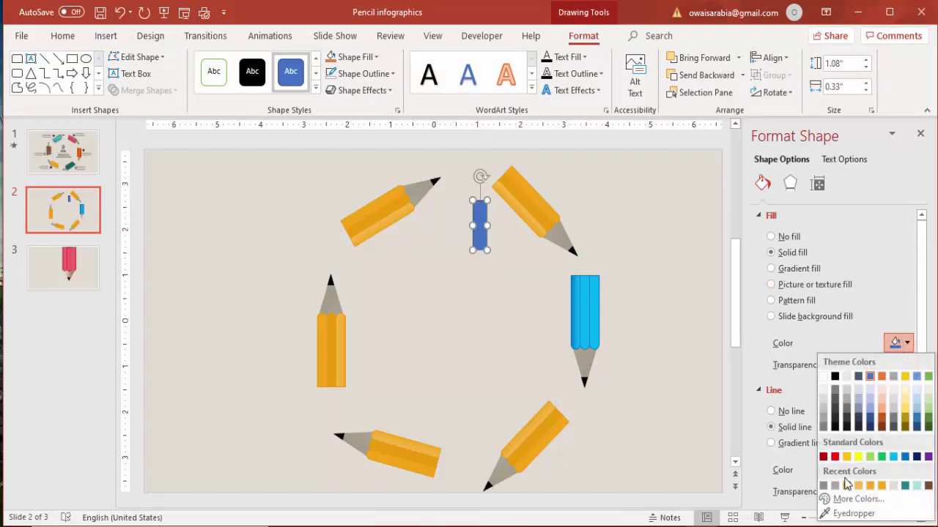
left_click(842, 513)
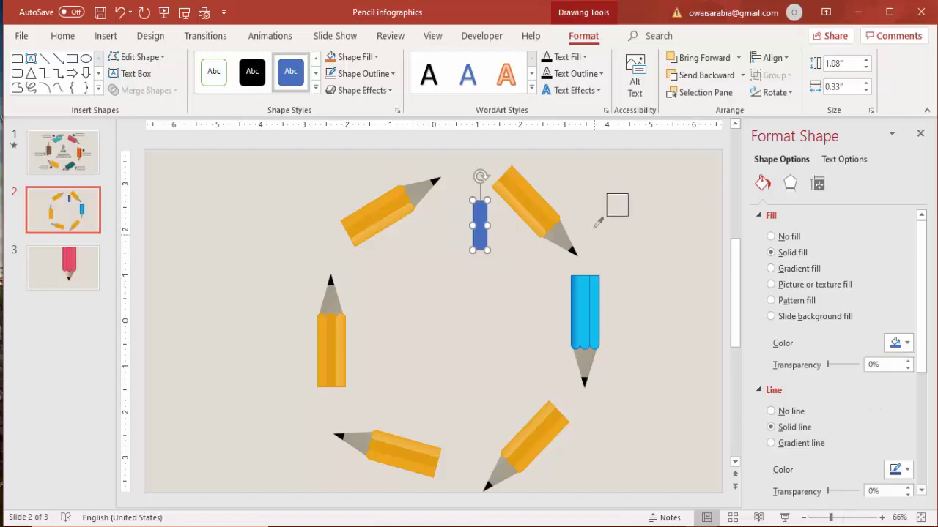
left_click(612, 214)
left_click_drag(477, 211, 494, 170)
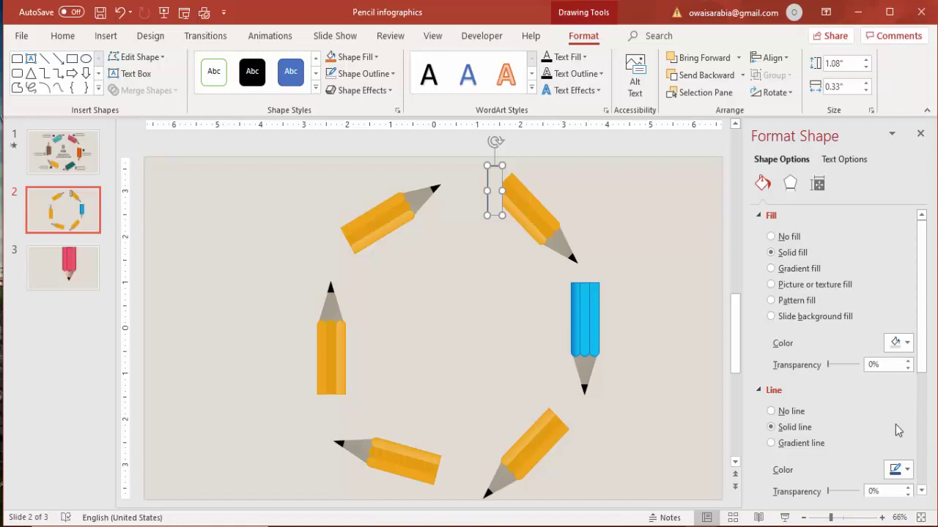
Give the rectangle an outer shadow offset to the right with 9 pt blur and 5 pt distance, and remove its outline.
left_click(789, 183)
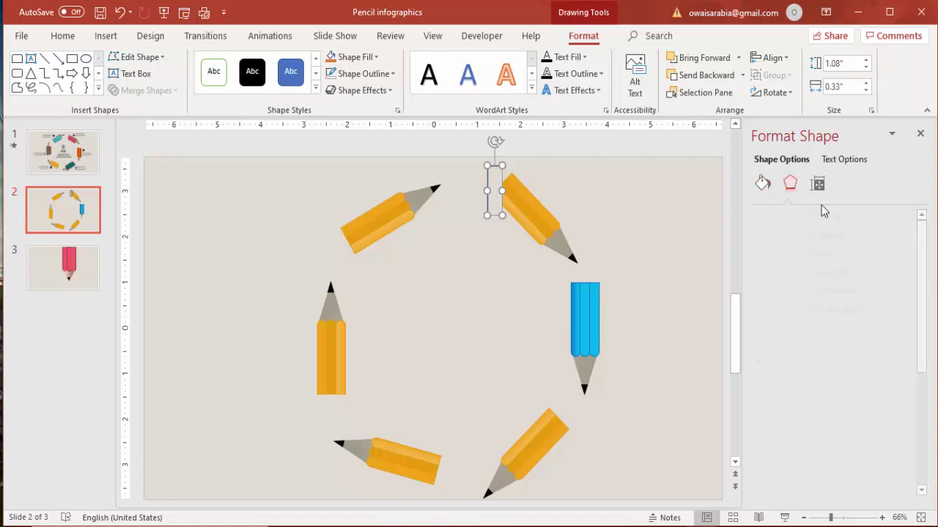
left_click(871, 219)
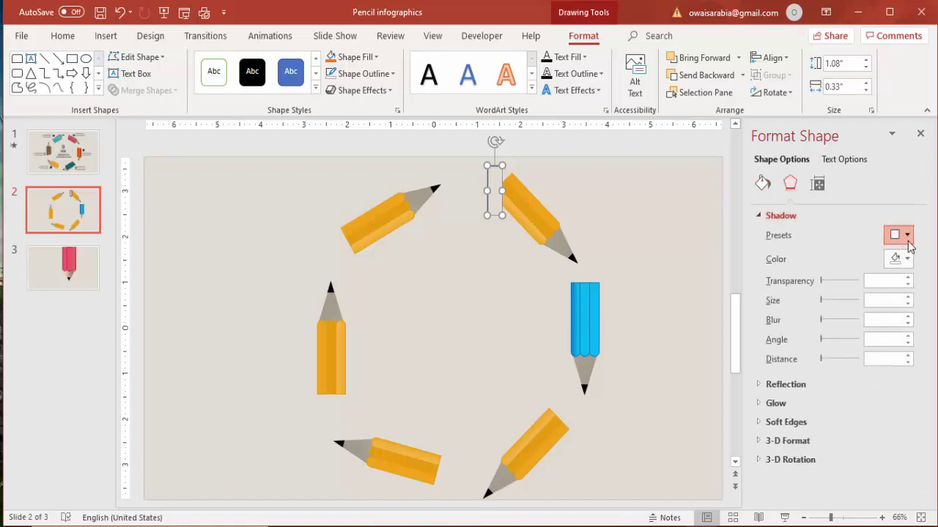
left_click(899, 235)
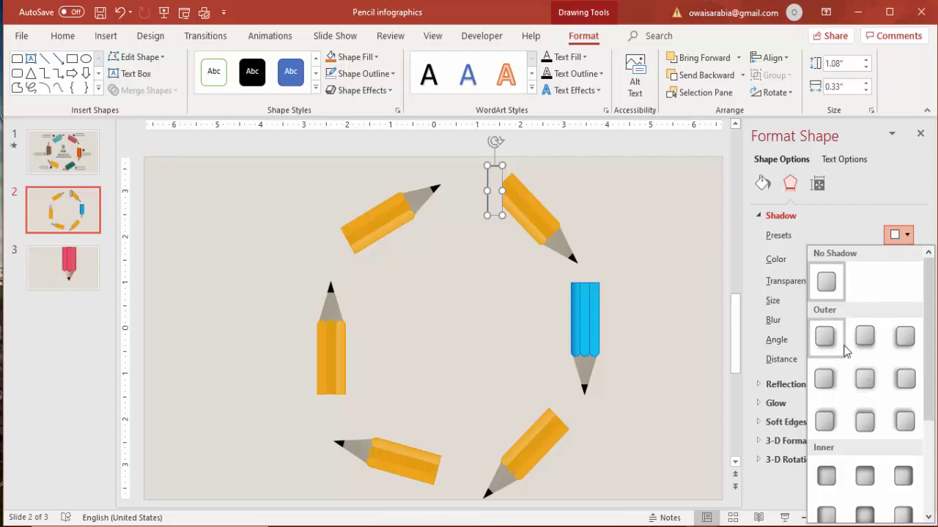
left_click(825, 379)
left_click(907, 355)
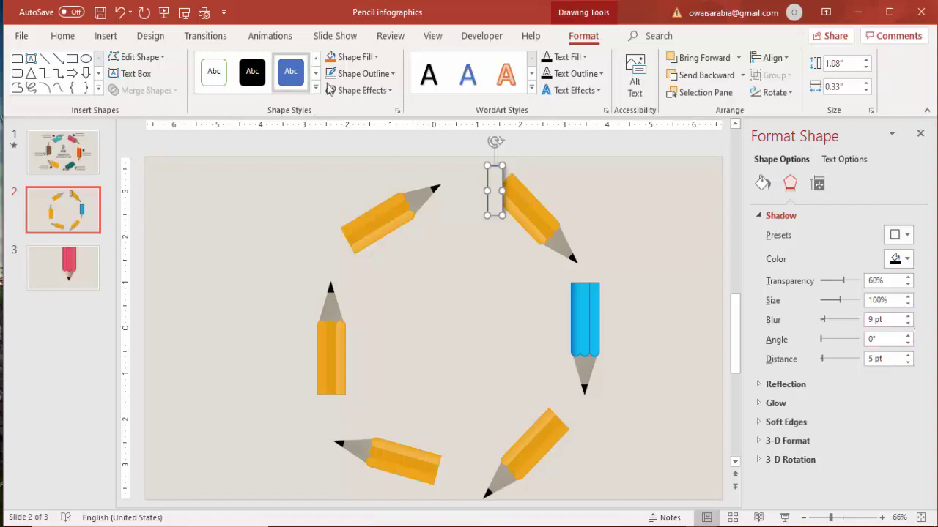
left_click(363, 74)
left_click(366, 230)
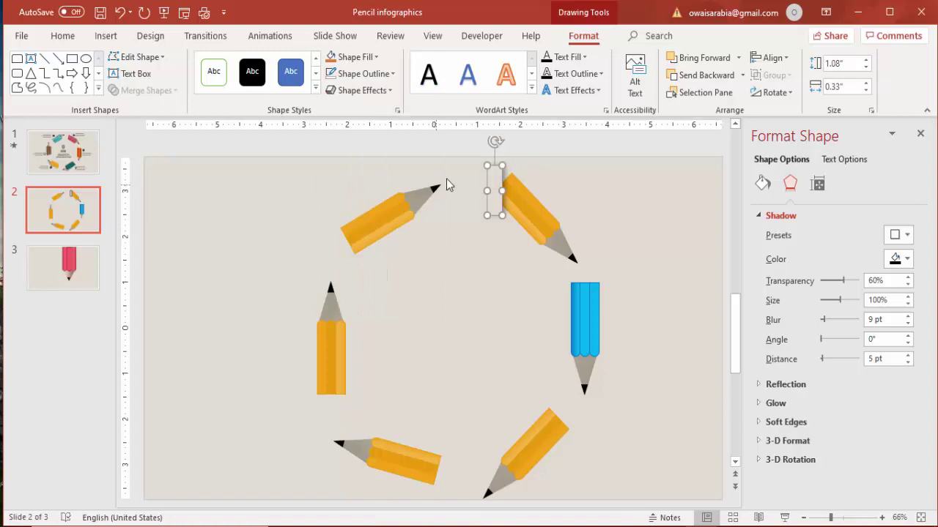
Angle the rectangle across the upper-right pencil's blunt end and place a tilted copy over the blue pencil's blunt end.
mouse_move(518, 156)
left_mouse_down()
mouse_move(510, 172)
mouse_move(588, 268)
mouse_move(622, 249)
mouse_move(626, 264)
mouse_move(600, 270)
left_mouse_up()
scroll(590, 145, "up", 1)
scroll(485, 162, "down", 1)
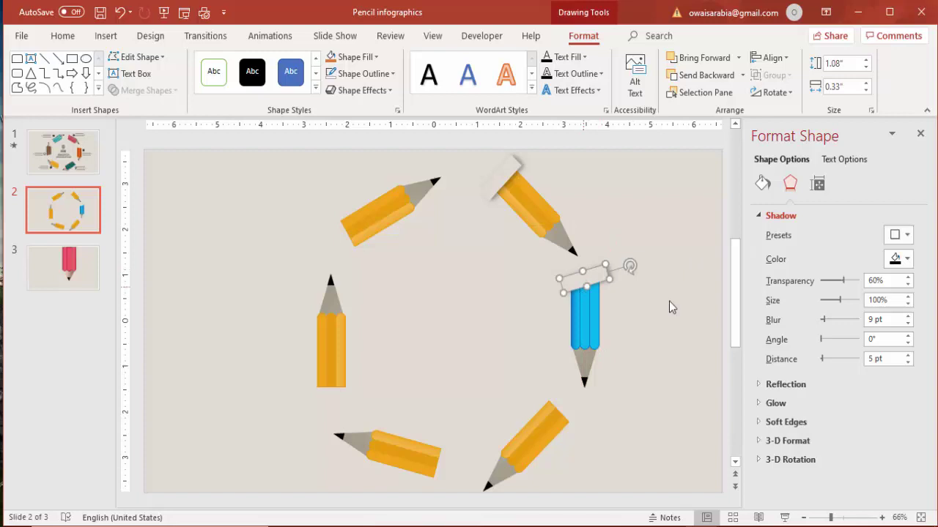
Give the rectangle over the blue pencil's blunt end an outer shadow offset downward with 8 pt blur and 6 pt distance.
left_click(907, 235)
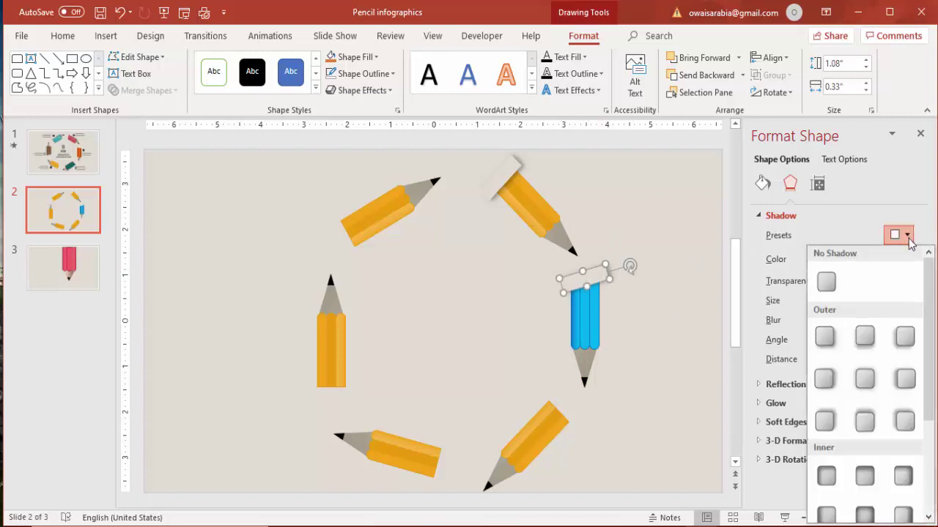
left_click(866, 336)
left_click(909, 355)
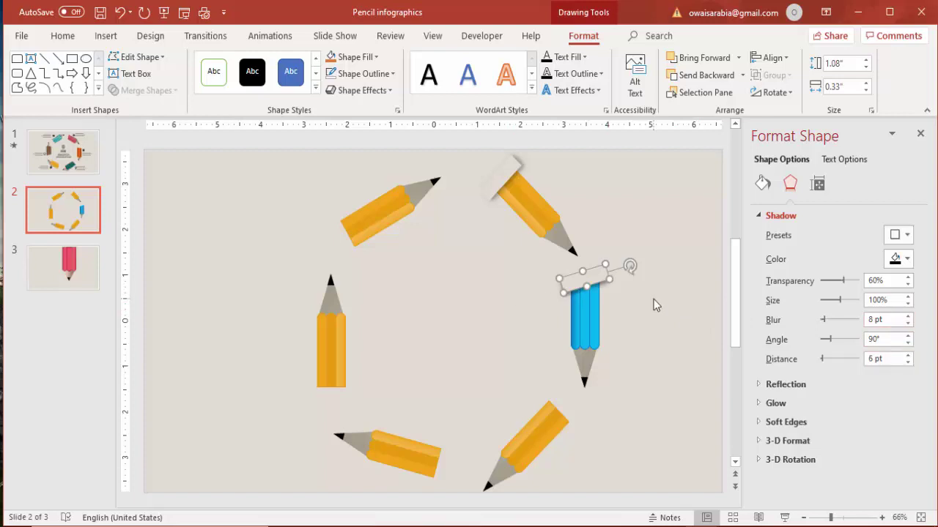
Place tilted copies of the shadowed rectangle across the blunt ends of the lower-right and lower-left pencils.
key("ctrl+d")
mouse_move(685, 377)
left_mouse_down()
mouse_move(569, 387)
mouse_move(561, 395)
mouse_move(588, 420)
mouse_move(584, 429)
mouse_move(574, 421)
left_mouse_up()
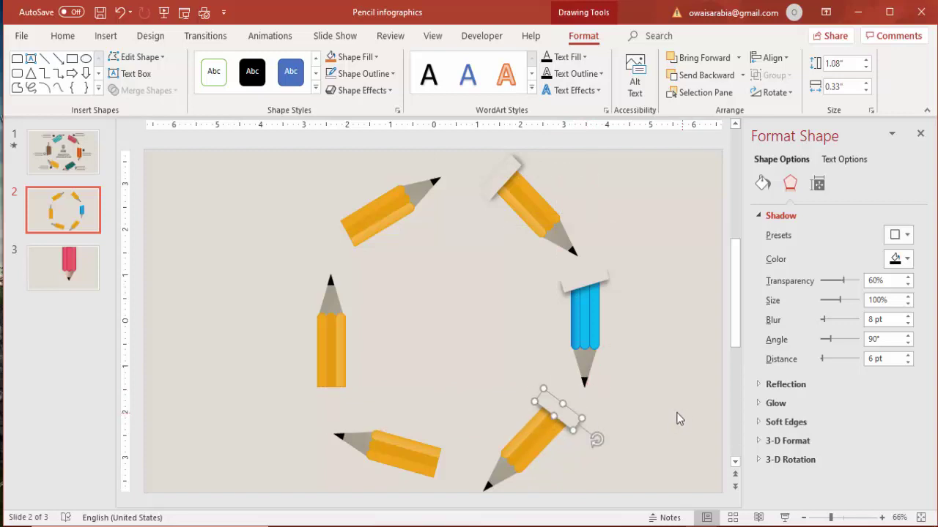
key("ctrl+d")
mouse_move(548, 465)
left_mouse_down()
mouse_move(491, 414)
mouse_move(454, 360)
left_mouse_up()
left_click_drag(479, 455, 440, 476)
left_click_drag(441, 420, 441, 439)
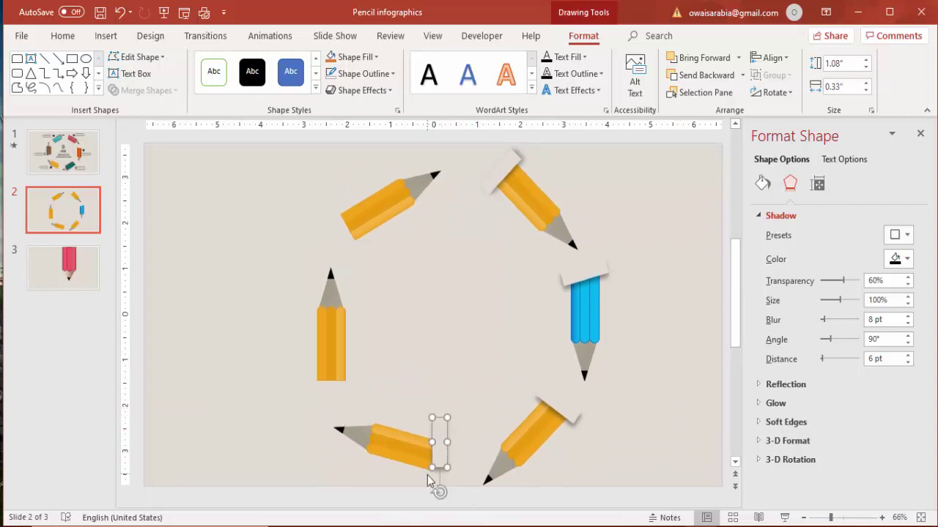
left_click_drag(439, 491, 431, 494)
mouse_move(444, 436)
left_mouse_down()
mouse_move(435, 465)
mouse_move(440, 447)
left_mouse_up()
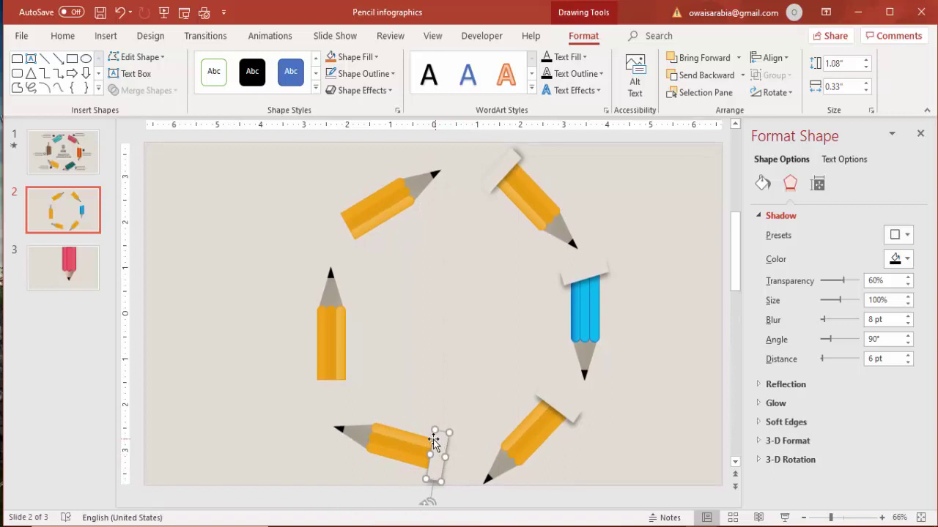
Offset the lower-left rectangle's outer shadow to the left, with 7 pt blur and 6 pt distance.
left_click(898, 236)
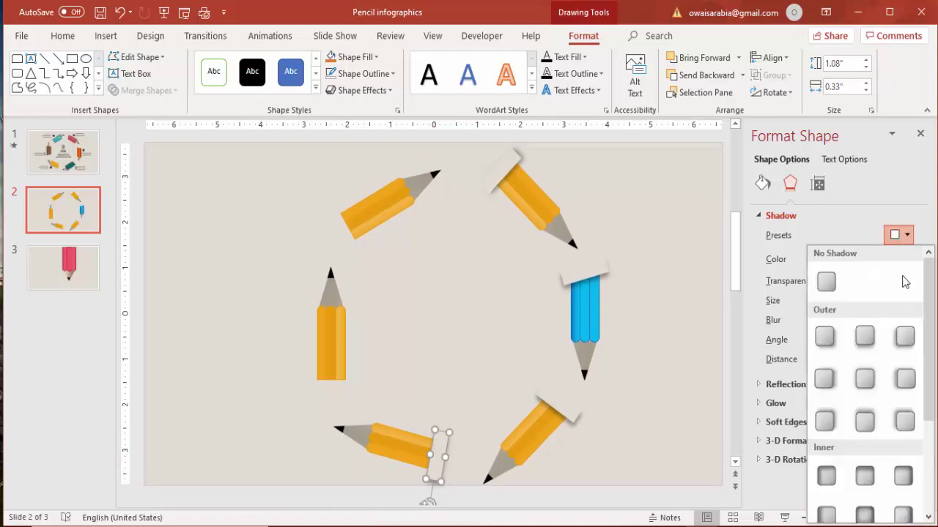
left_click(906, 381)
left_click(907, 355)
left_click(907, 355)
left_click(908, 356)
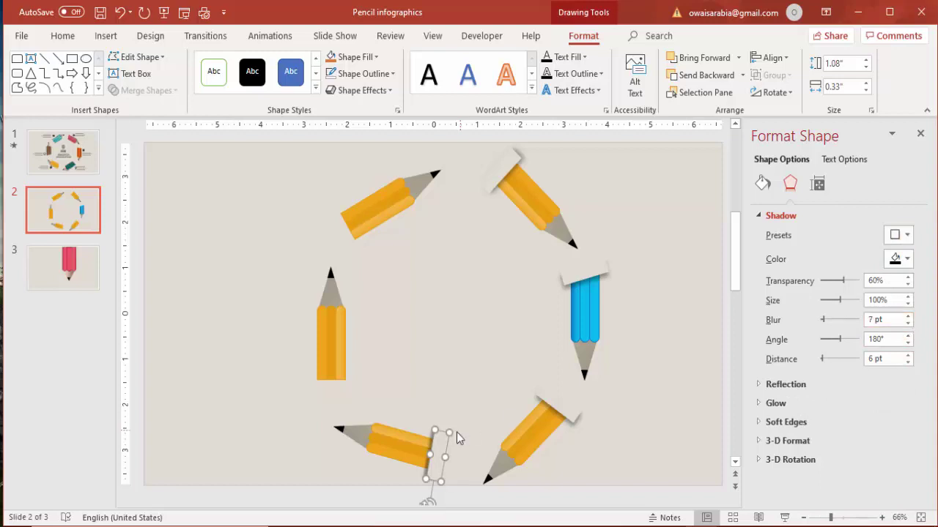
Place a slightly tilted copy of the shadowed rectangle across the blunt end of the upright orange pencil.
scroll(456, 432, "down", 3)
left_click_drag(316, 434, 327, 340)
left_click_drag(321, 438, 275, 402)
left_click_drag(343, 391, 351, 387)
Offset the upright orange pencil's rectangle shadow upward with 4 pt blur and 3 pt distance, and nudge the rectangle to the left.
left_click(907, 236)
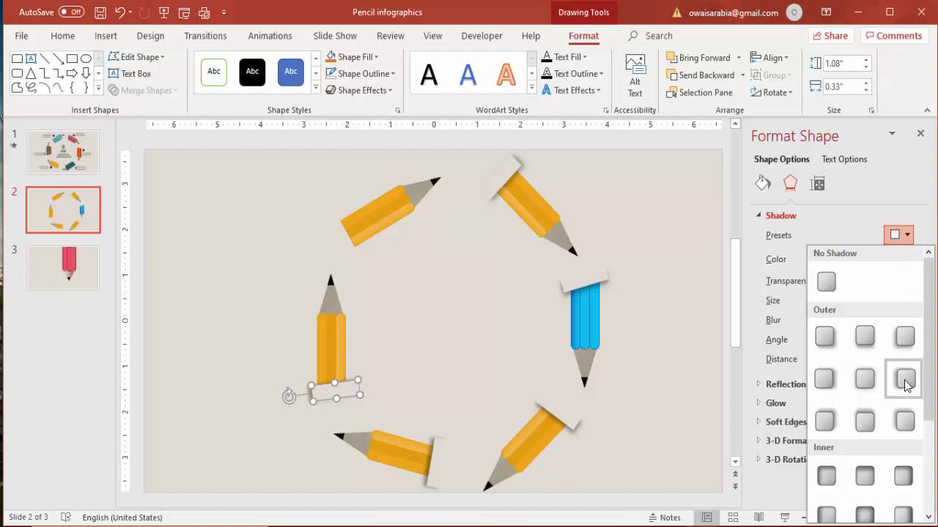
left_click(902, 378)
left_click(907, 235)
left_click(868, 334)
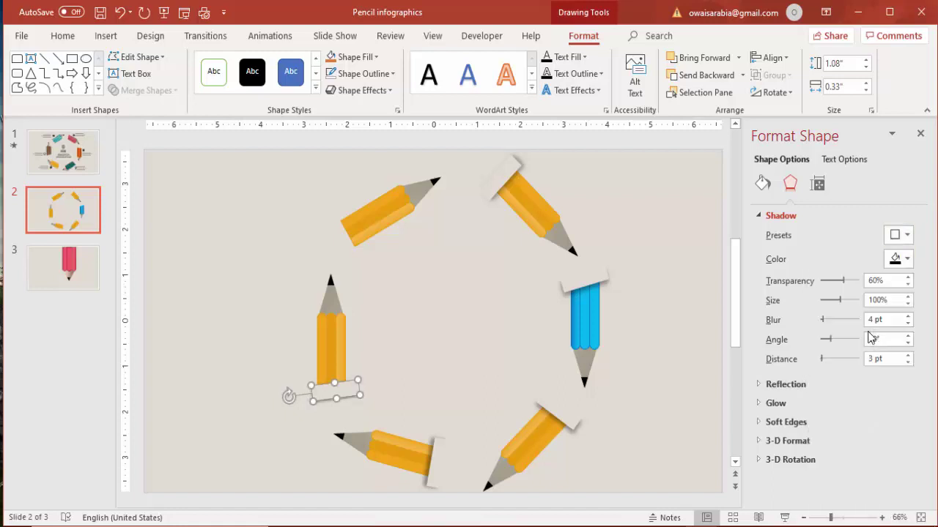
left_click(907, 236)
left_click(856, 420)
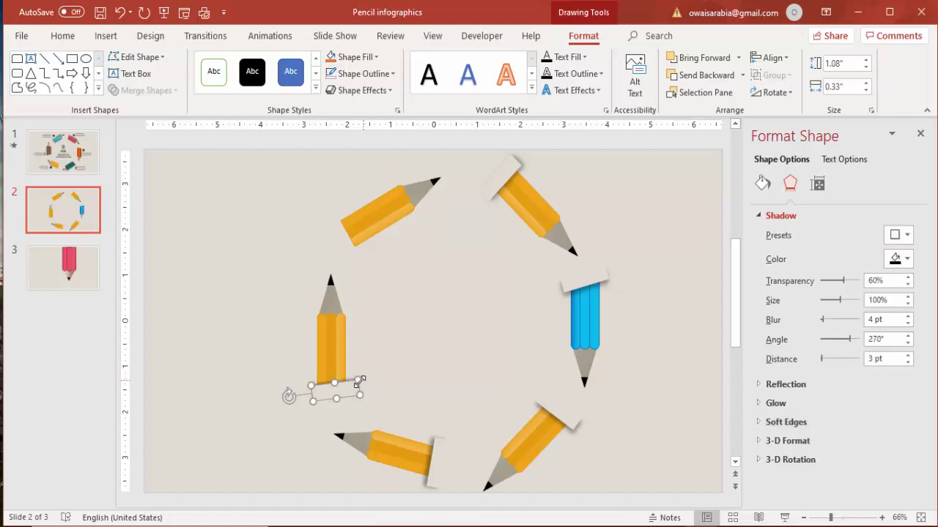
left_click_drag(348, 391, 346, 391)
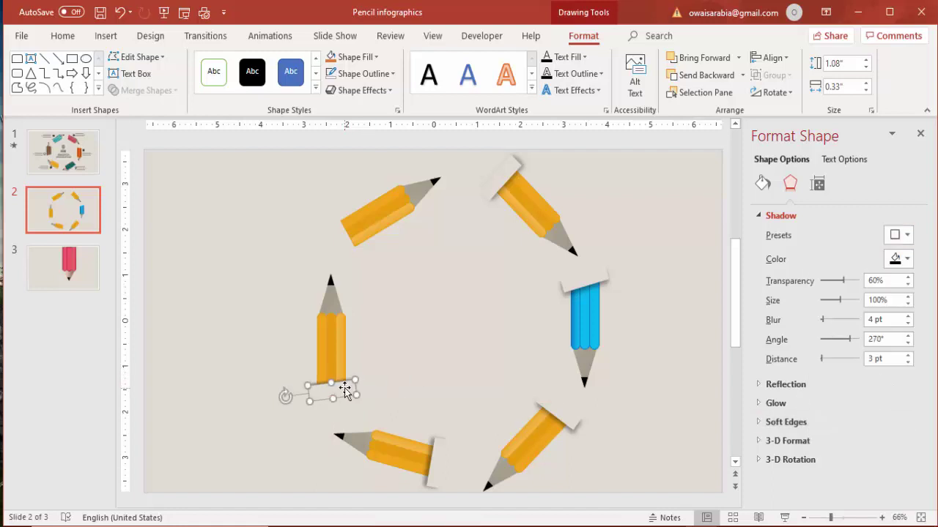
Duplicate the shadowed rectangle and angle the copy across the upper-left pencil's blunt end.
key("ctrl+z")
left_click_drag(243, 325, 364, 245)
mouse_move(304, 245)
left_mouse_down()
mouse_move(296, 188)
mouse_move(309, 183)
left_mouse_up()
left_click_drag(355, 251, 356, 238)
Offset the upper-left rectangle's outer shadow to the right and rotate the rectangle closer to upright.
left_click(898, 236)
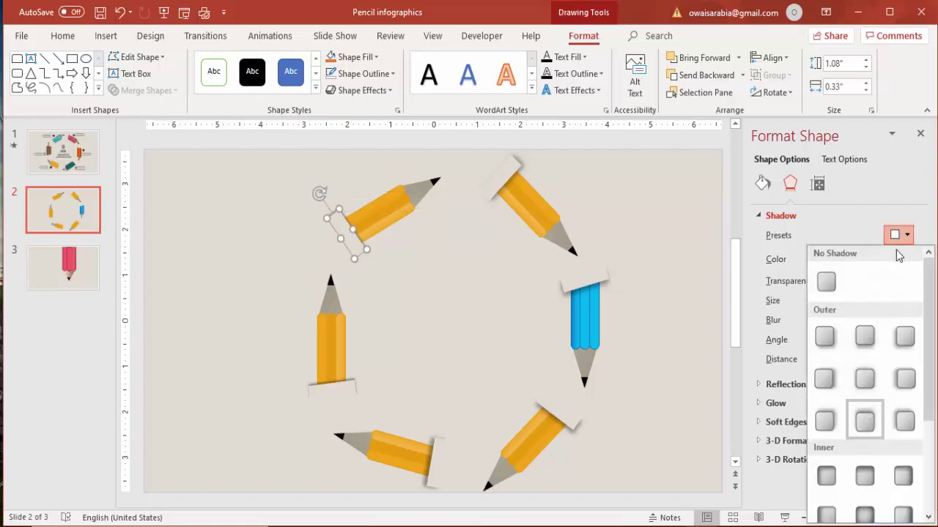
left_click(904, 378)
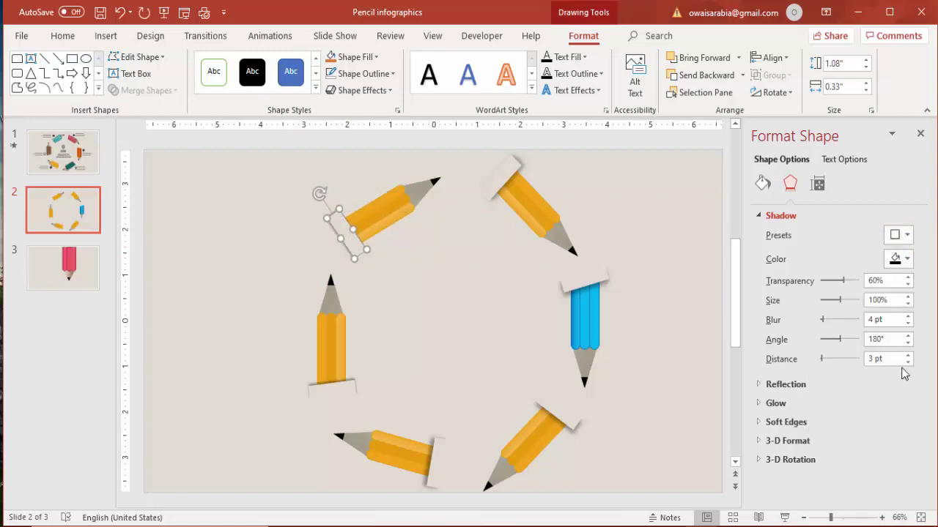
left_click(907, 235)
left_click(829, 378)
mouse_move(320, 190)
left_mouse_down()
mouse_move(342, 191)
mouse_move(340, 217)
left_mouse_up()
Adjust the tilt of the shadowed rectangles at the upper-right, blue and lower-right pencils so they cross the blunt ends obliquely.
left_click(498, 174)
left_click_drag(531, 150, 512, 148)
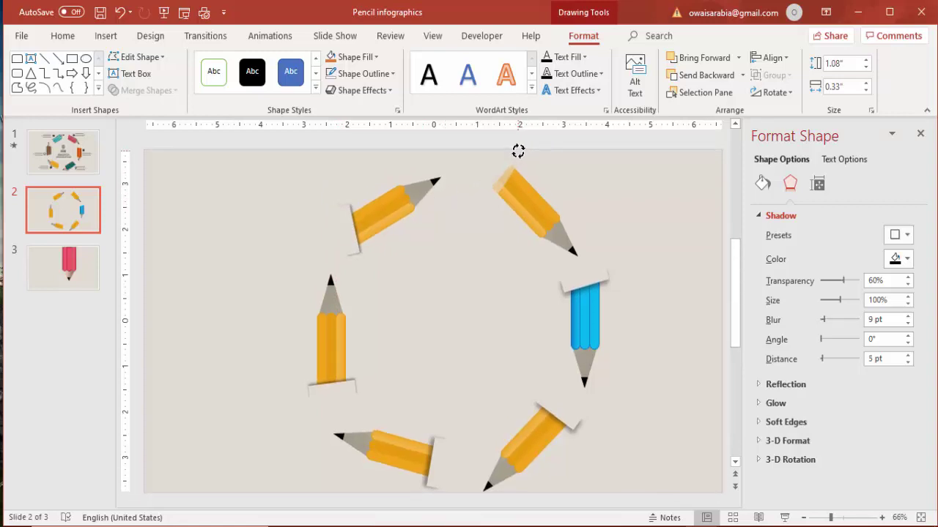
left_click_drag(518, 151, 520, 145)
left_click(600, 287)
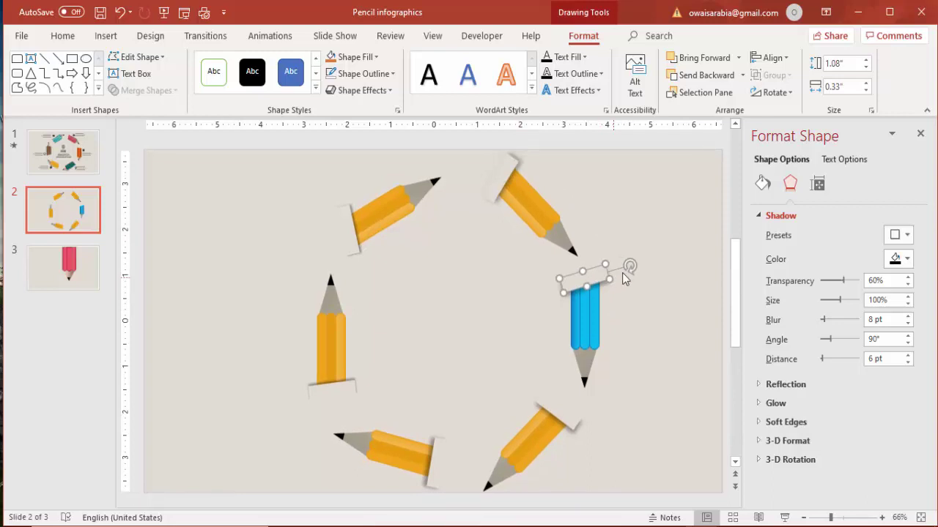
mouse_move(632, 268)
left_mouse_down()
mouse_move(621, 254)
mouse_move(597, 269)
left_mouse_up()
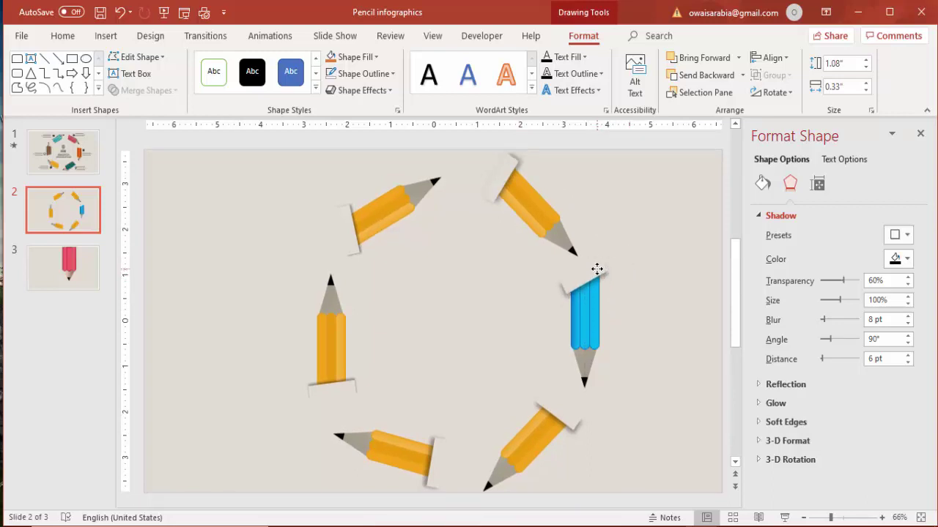
left_click(565, 428)
left_click_drag(592, 435, 571, 421)
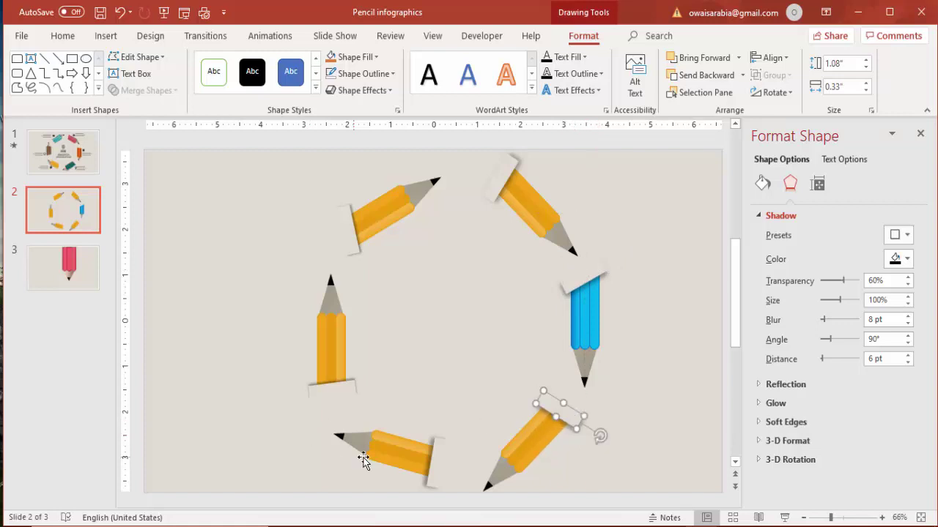
Increase the tilt of the shadowed rectangles at the lower-left pencil and the upright orange pencil.
left_click(438, 461)
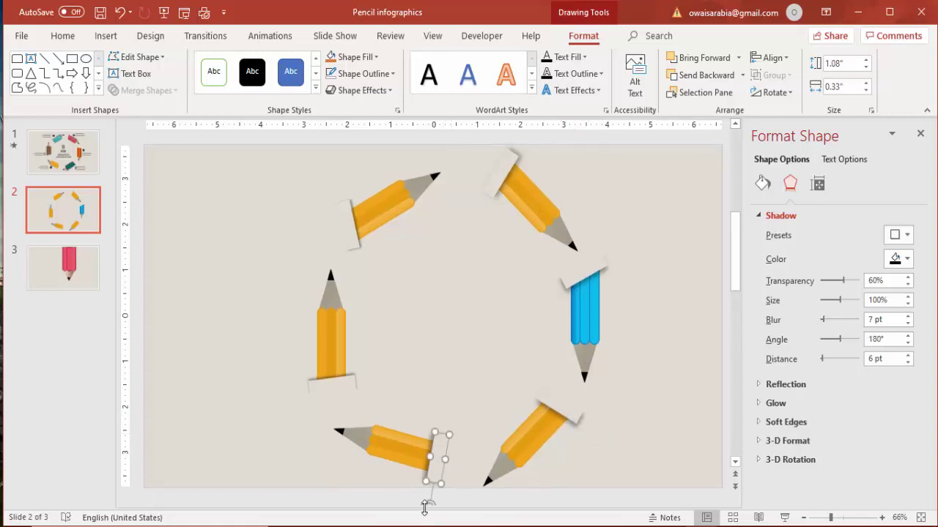
left_click_drag(428, 504, 417, 500)
left_click(348, 389)
left_click_drag(287, 396, 287, 401)
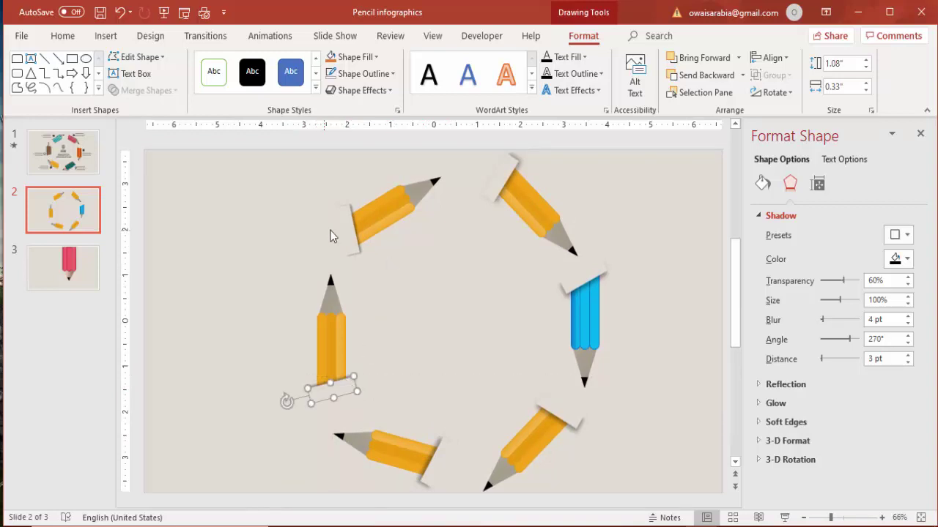
Draw a rectangle about 0.61" high and 1.52" wide in the empty area inside the pencil circle.
left_click(622, 237)
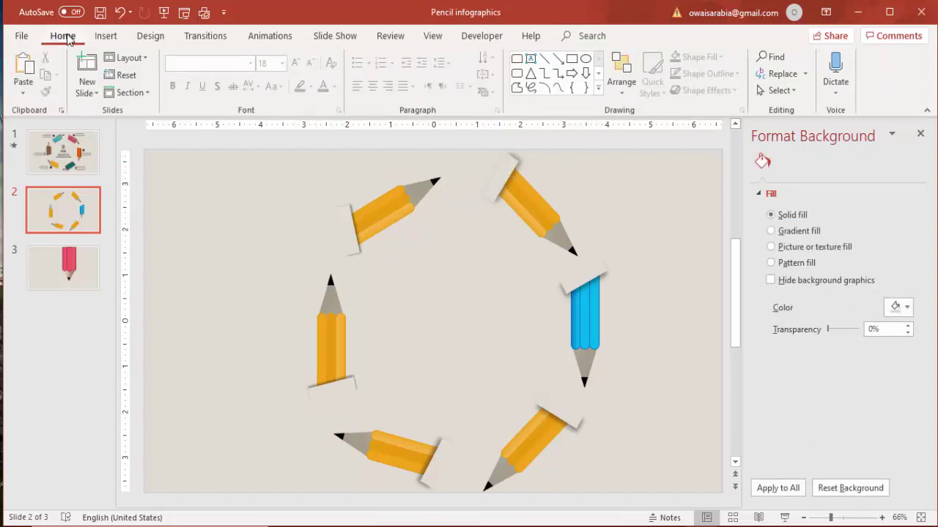
left_click(106, 35)
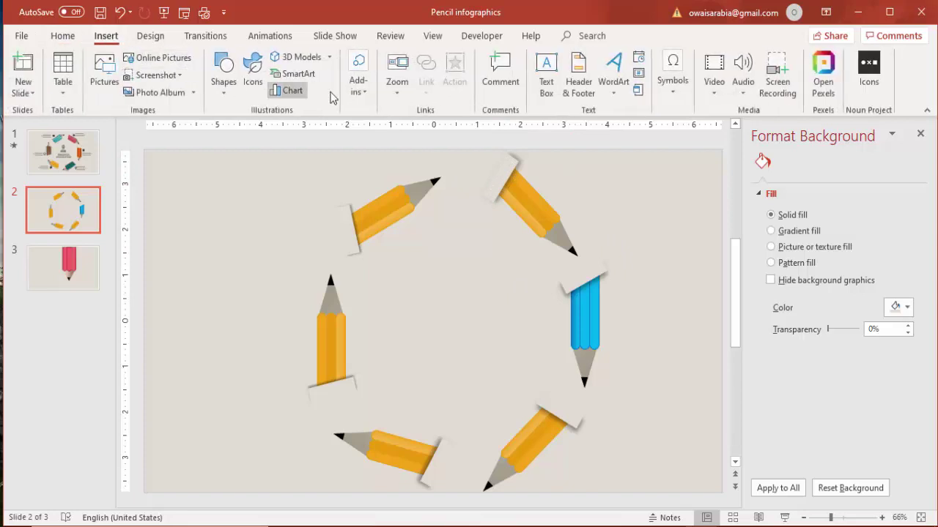
left_click(224, 87)
left_click(268, 131)
mouse_move(442, 247)
left_mouse_down()
mouse_move(486, 274)
mouse_move(520, 263)
mouse_move(510, 274)
left_mouse_up()
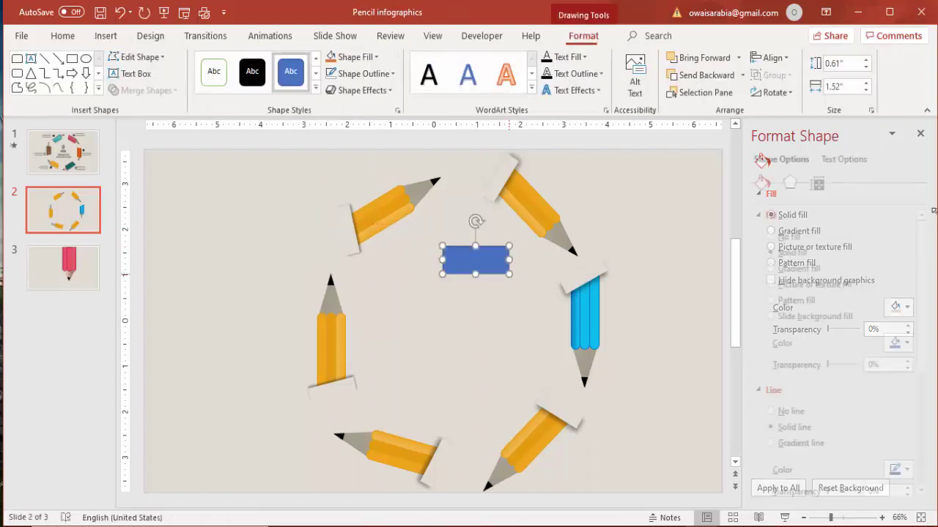
Fill the new rectangle with the recently used slide background color and remove its outline.
left_click(906, 343)
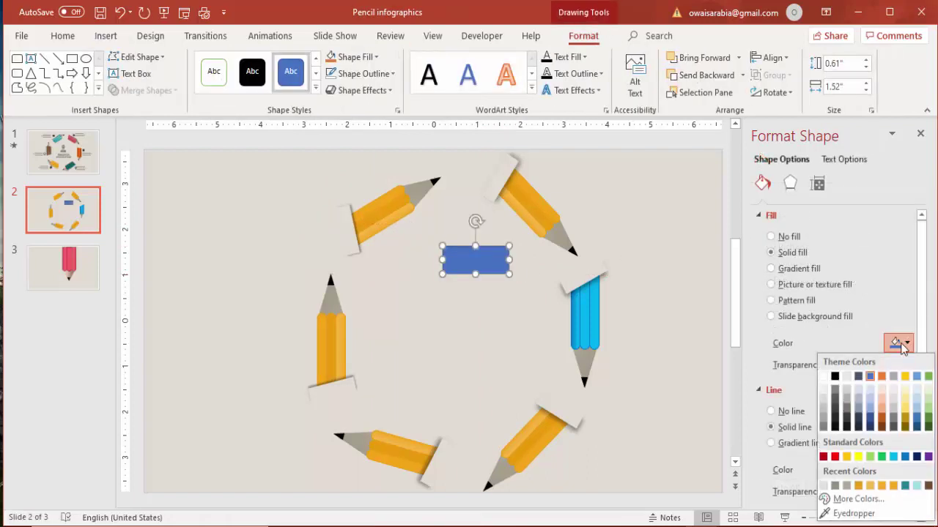
left_click(824, 486)
left_click(907, 471)
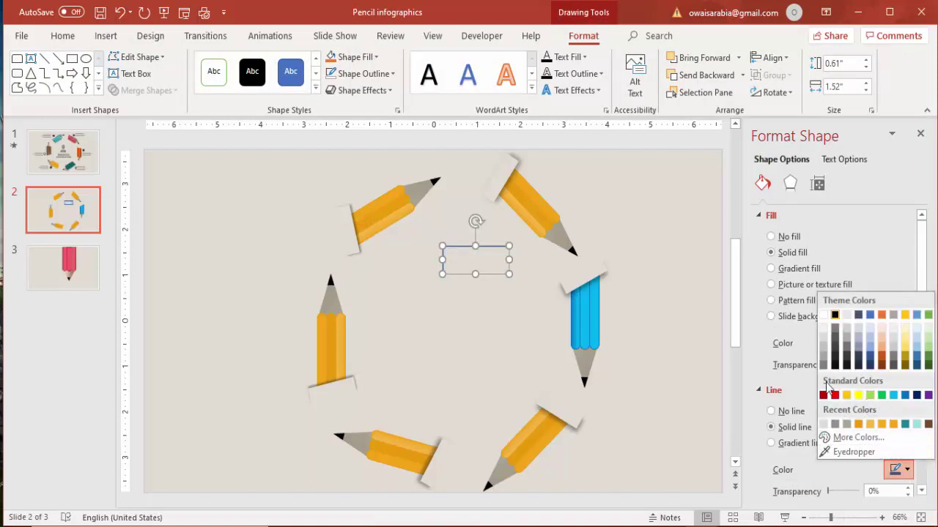
left_click(747, 440)
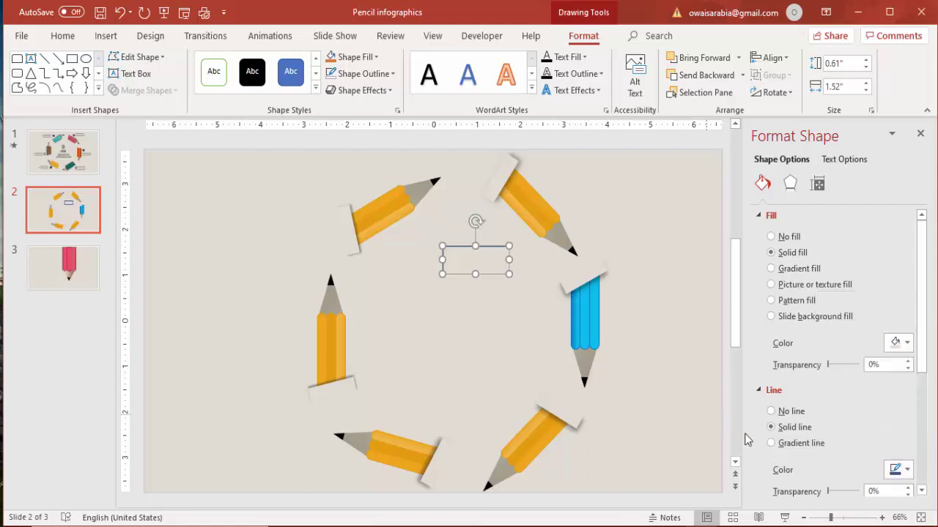
left_click(804, 413)
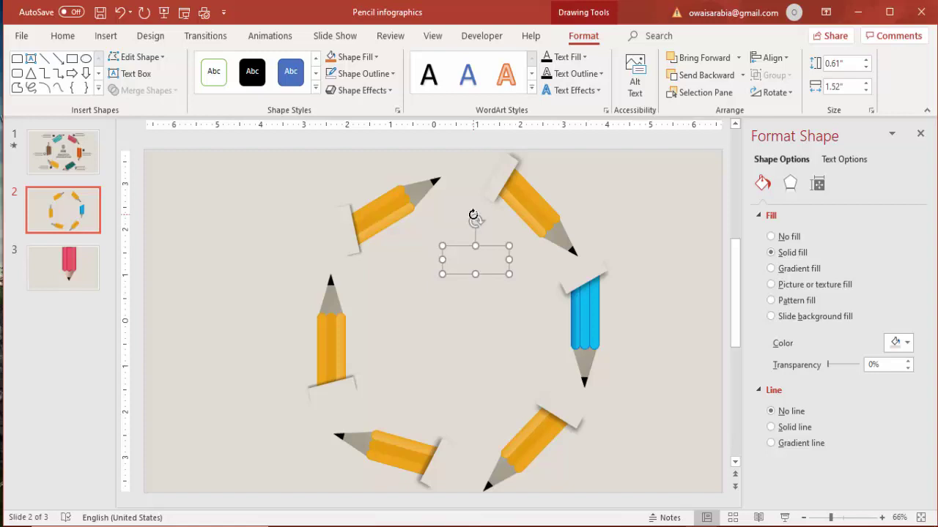
Angle plain background-colored rectangles over the stray outer shadows at the upper-right, blue and lower-right pencils, leaving only the shadow against each pencil.
mouse_move(485, 244)
left_mouse_down()
mouse_move(497, 173)
mouse_move(456, 153)
mouse_move(439, 159)
mouse_move(496, 168)
mouse_move(498, 159)
mouse_move(467, 151)
mouse_move(459, 160)
mouse_move(499, 161)
mouse_move(596, 278)
mouse_move(571, 261)
left_mouse_up()
mouse_move(588, 291)
left_mouse_down()
mouse_move(591, 262)
mouse_move(567, 241)
left_mouse_up()
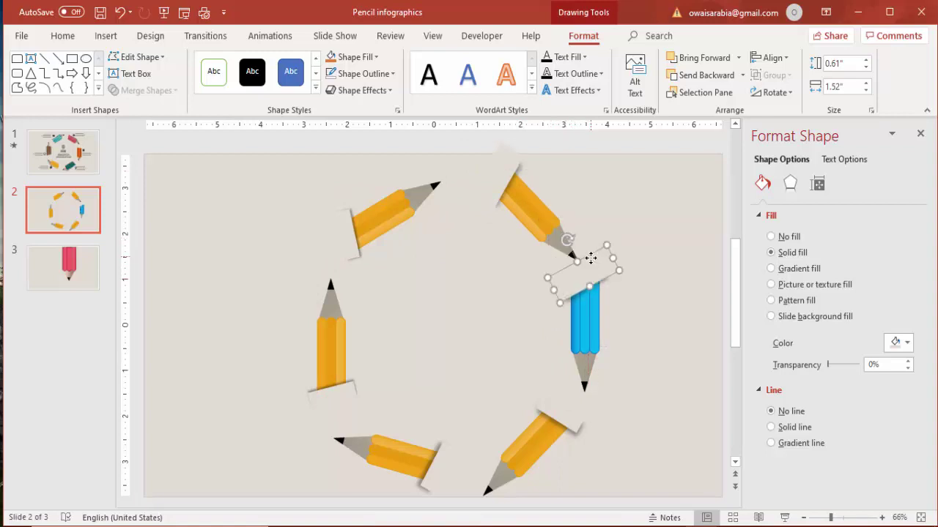
key("ctrl+z")
mouse_move(654, 332)
left_mouse_down()
mouse_move(681, 358)
mouse_move(674, 371)
mouse_move(543, 411)
mouse_move(563, 393)
mouse_move(556, 380)
mouse_move(572, 408)
left_mouse_up()
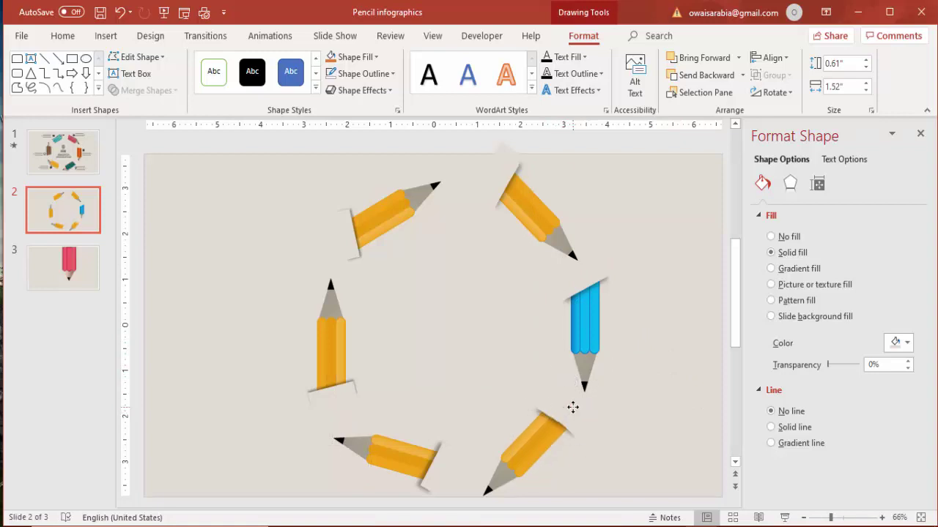
left_click_drag(590, 376, 582, 378)
left_click_drag(575, 416, 572, 409)
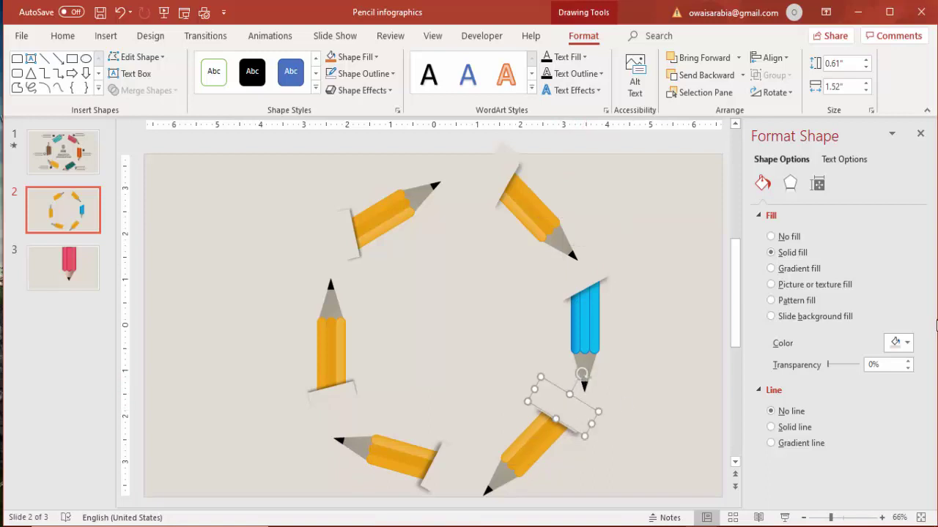
key("ctrl+Down")
key("ctrl+Down")
key("ctrl+Down")
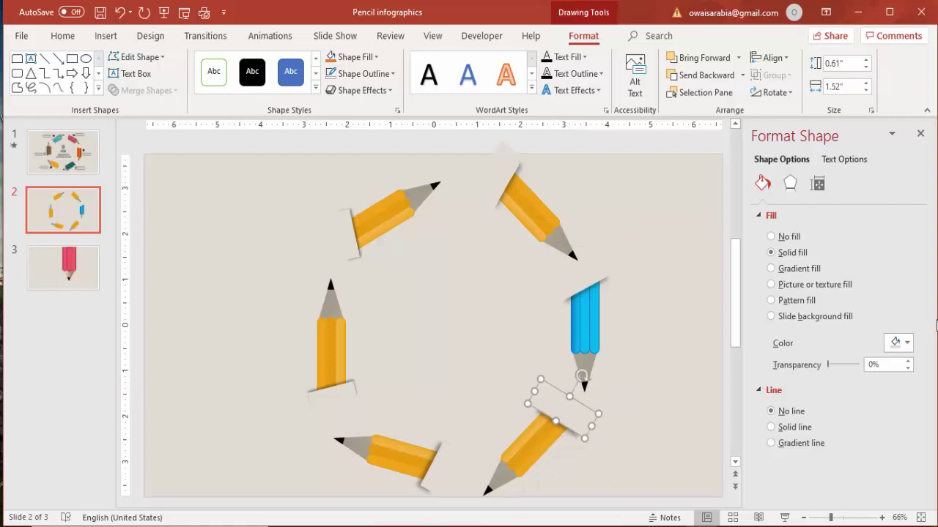
Duplicate the plain rectangle and angle copies over the stray shadows behind the lower-left and upright orange pencils.
key("ctrl+d")
left_click_drag(556, 478, 457, 353)
mouse_move(462, 388)
left_mouse_down()
mouse_move(471, 426)
mouse_move(446, 430)
mouse_move(442, 469)
mouse_move(473, 504)
mouse_move(490, 487)
mouse_move(484, 495)
mouse_move(459, 460)
mouse_move(342, 453)
mouse_move(317, 496)
mouse_move(327, 496)
mouse_move(358, 370)
mouse_move(350, 368)
mouse_move(342, 436)
mouse_move(351, 436)
left_mouse_up()
left_click_drag(357, 401, 353, 395)
Rotate another copy of the plain rectangle and fit it over the stray shadow behind the upper-left pencil.
key("ctrl+z")
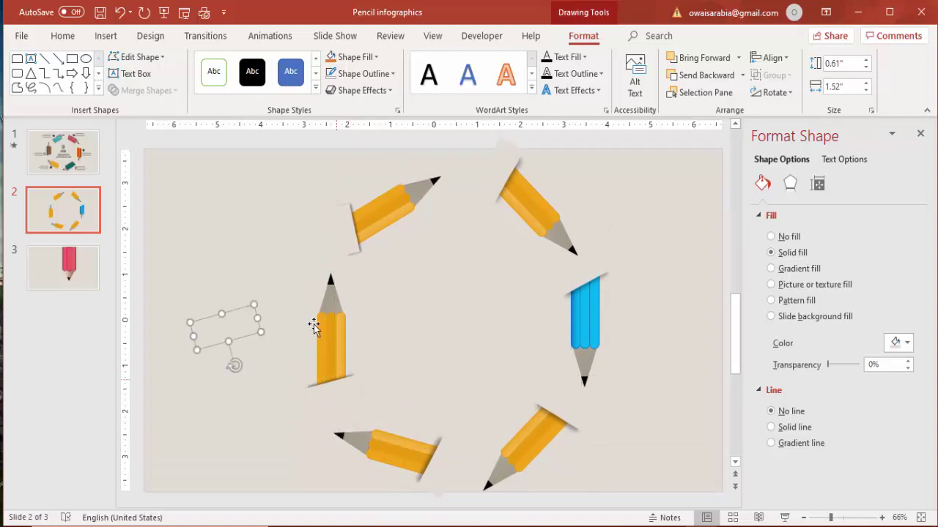
mouse_move(236, 363)
left_mouse_down()
mouse_move(193, 352)
mouse_move(364, 233)
mouse_move(327, 243)
mouse_move(317, 206)
left_mouse_up()
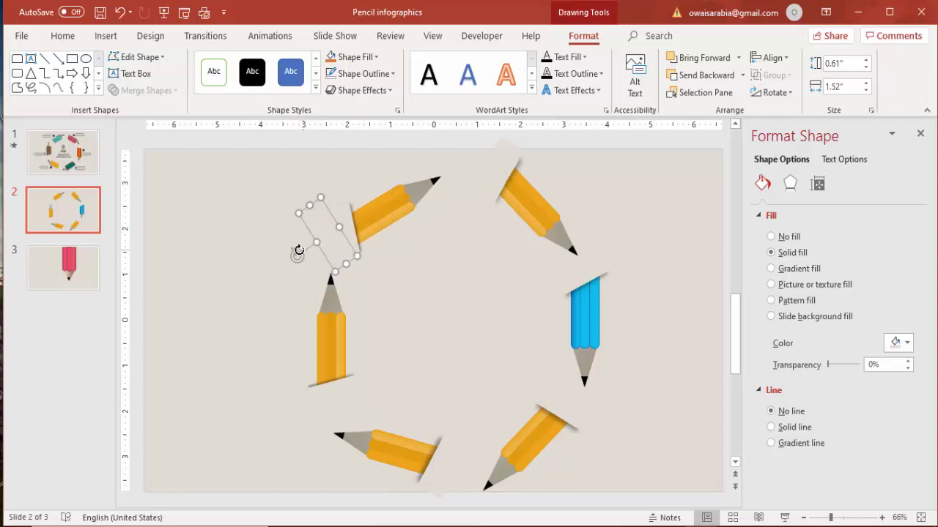
mouse_move(294, 256)
left_mouse_down()
mouse_move(291, 238)
mouse_move(293, 247)
mouse_move(342, 235)
mouse_move(320, 242)
left_mouse_up()
left_click_drag(337, 235, 343, 237)
Group the shadowed slit rectangle with the plain cover rectangle behind the upper-right orange pencil.
left_click(480, 260)
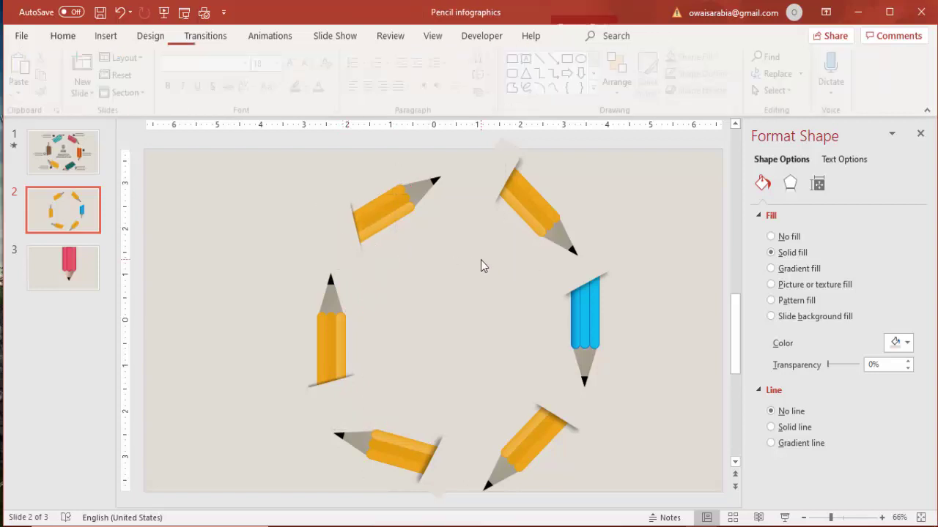
left_click_drag(458, 142, 547, 228)
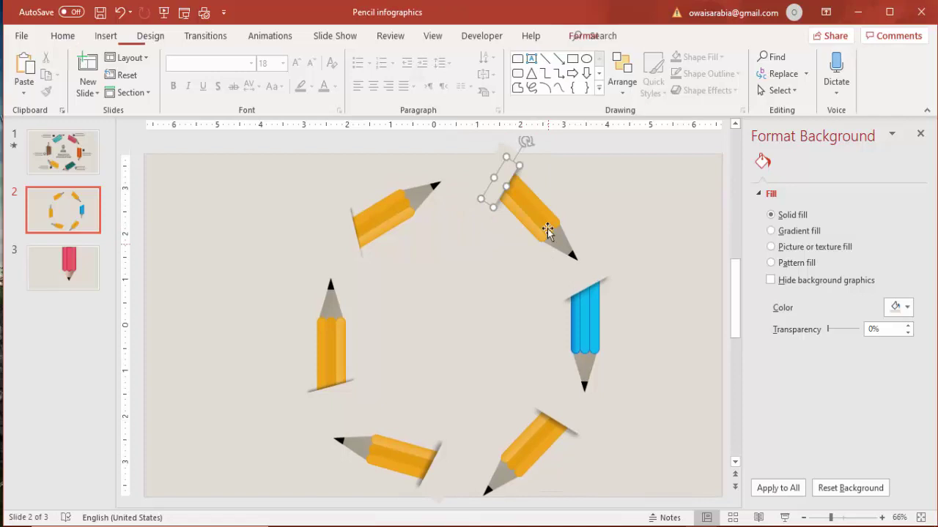
left_click(495, 159, "shift")
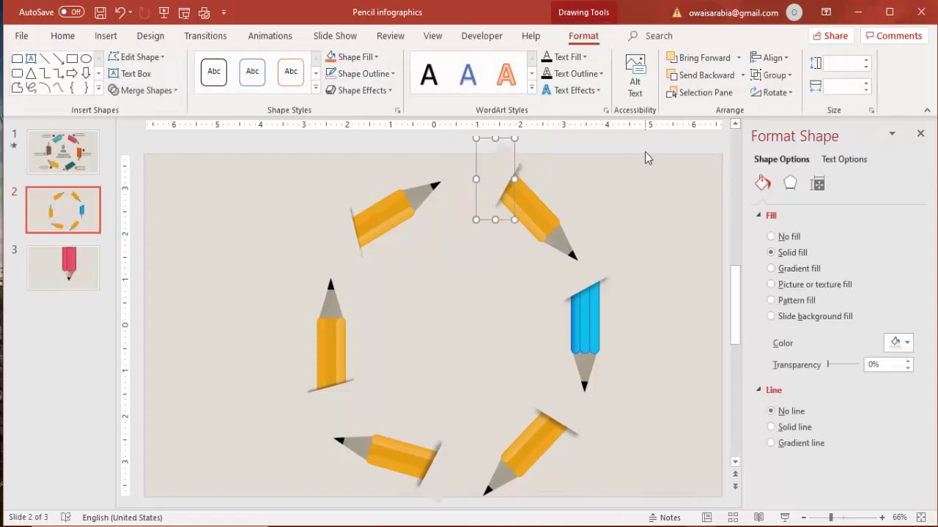
Group the slit and cover rectangles at the blue pencil, and likewise those at the lower-right orange pencil.
left_click(597, 272)
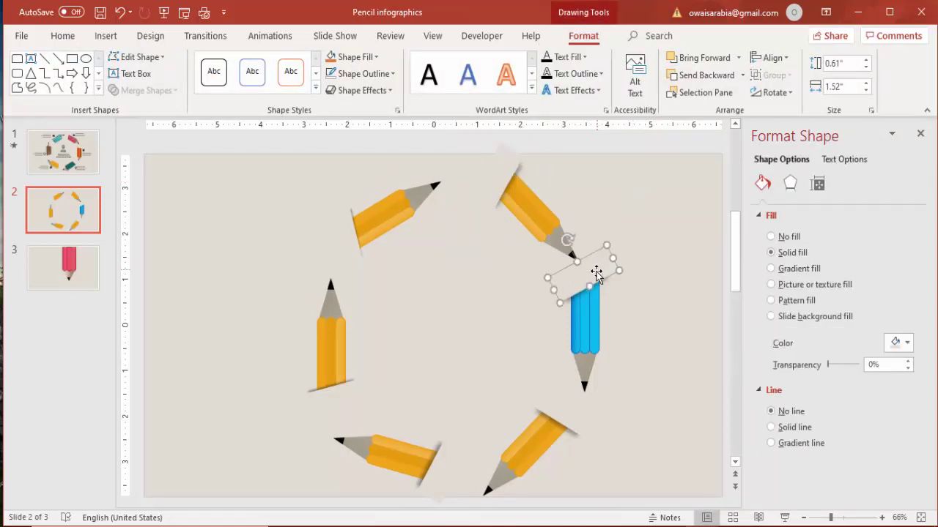
left_click(667, 249)
mouse_move(653, 201)
left_mouse_down()
mouse_move(480, 356)
mouse_move(636, 460)
left_mouse_up()
key("ctrl+g")
key("ctrl+g")
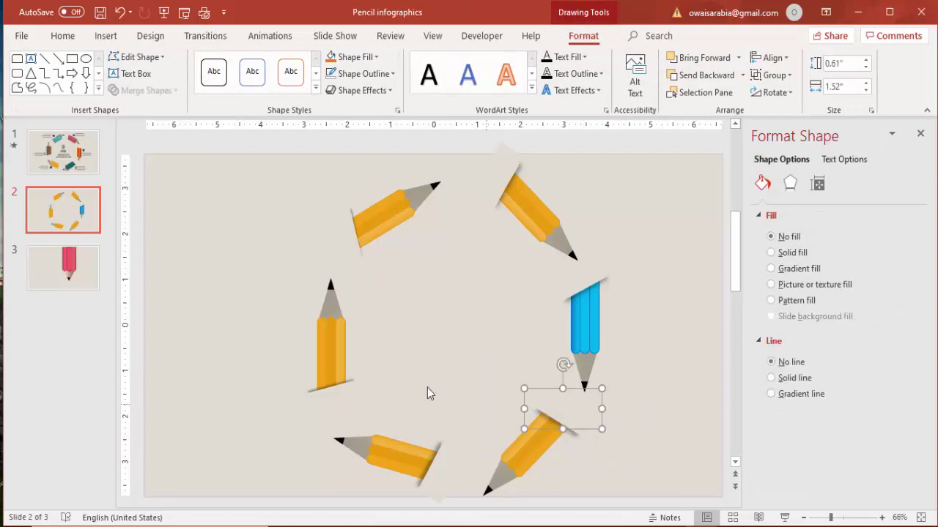
Group each slit rectangle with its cover rectangle at the lower-left, upright orange and upper-left pencils.
left_click_drag(425, 374, 473, 505)
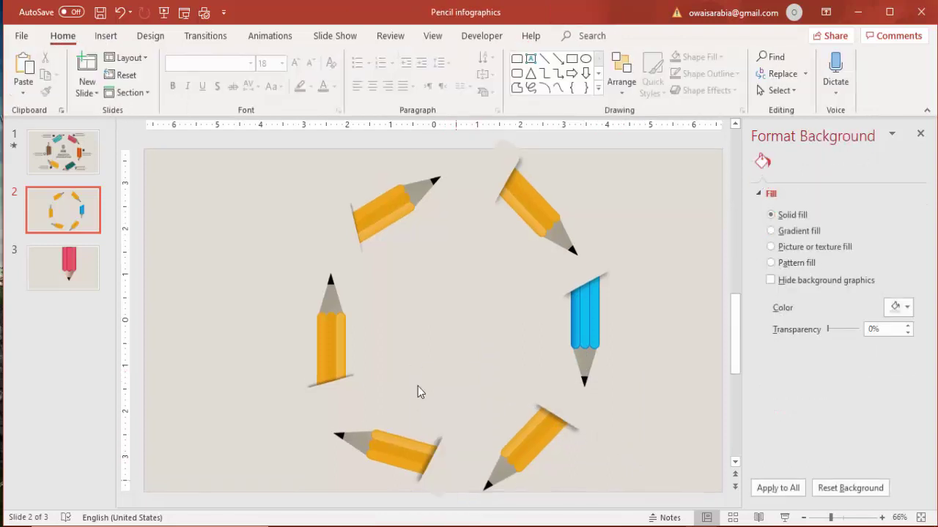
mouse_move(507, 373)
left_mouse_down()
mouse_move(429, 503)
mouse_move(370, 505)
left_mouse_up()
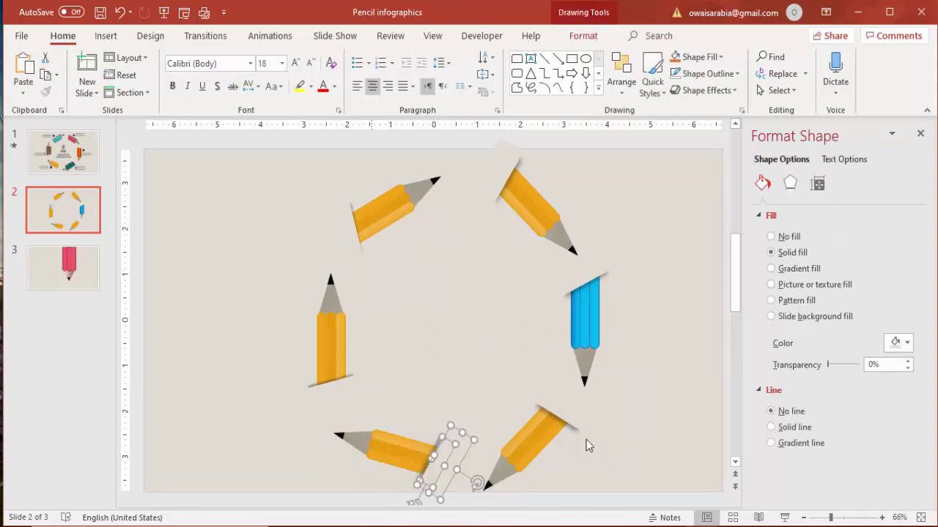
key("ctrl+g")
left_click_drag(259, 364, 438, 436)
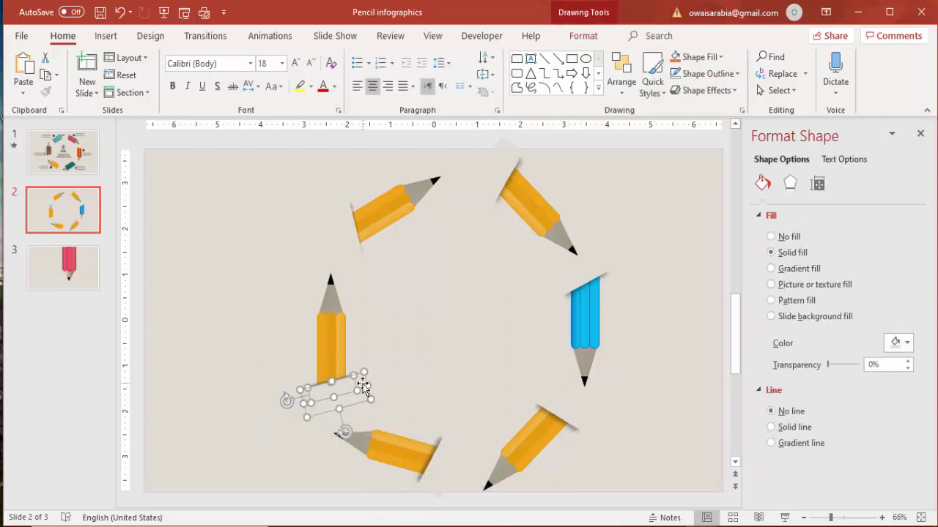
left_click_drag(288, 170, 394, 295)
key("ctrl+g")
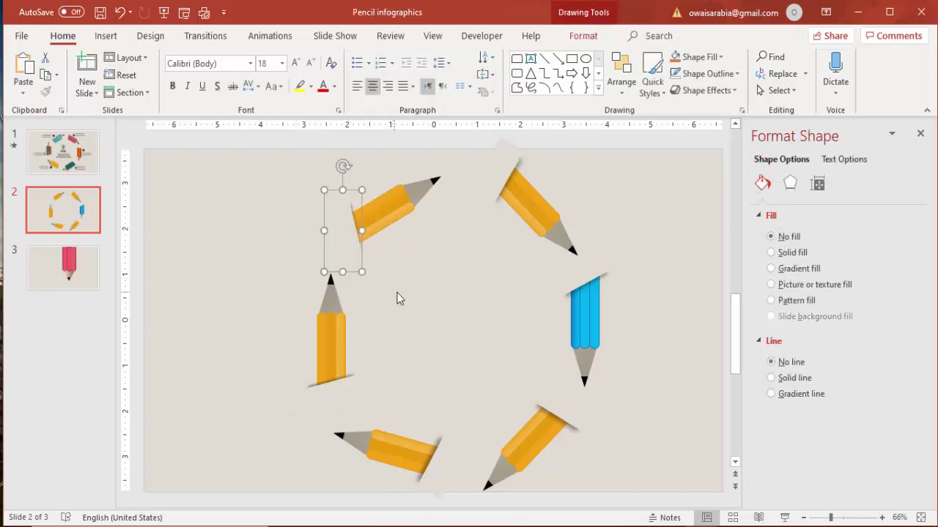
Deselect the grouped rectangles and open the icon library for inserting icons on the slide.
left_click(639, 252)
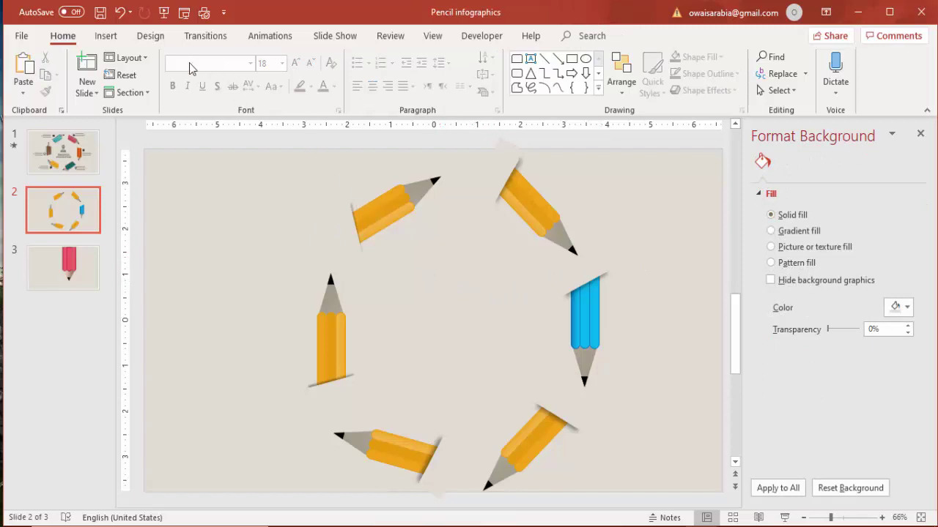
left_click(107, 37)
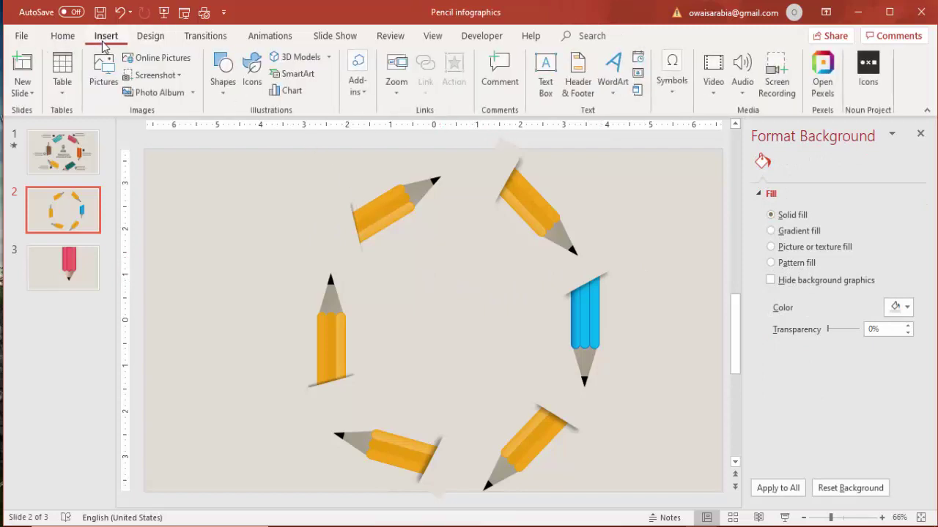
left_click(253, 82)
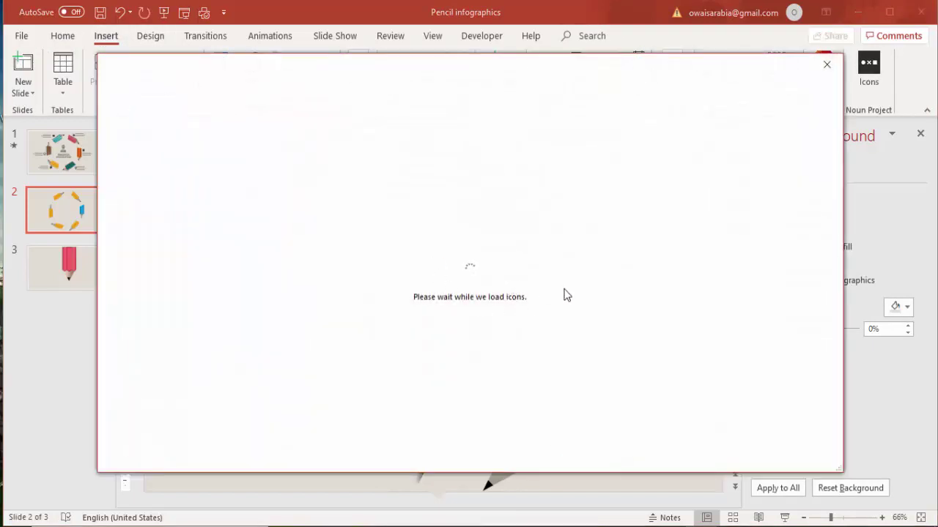